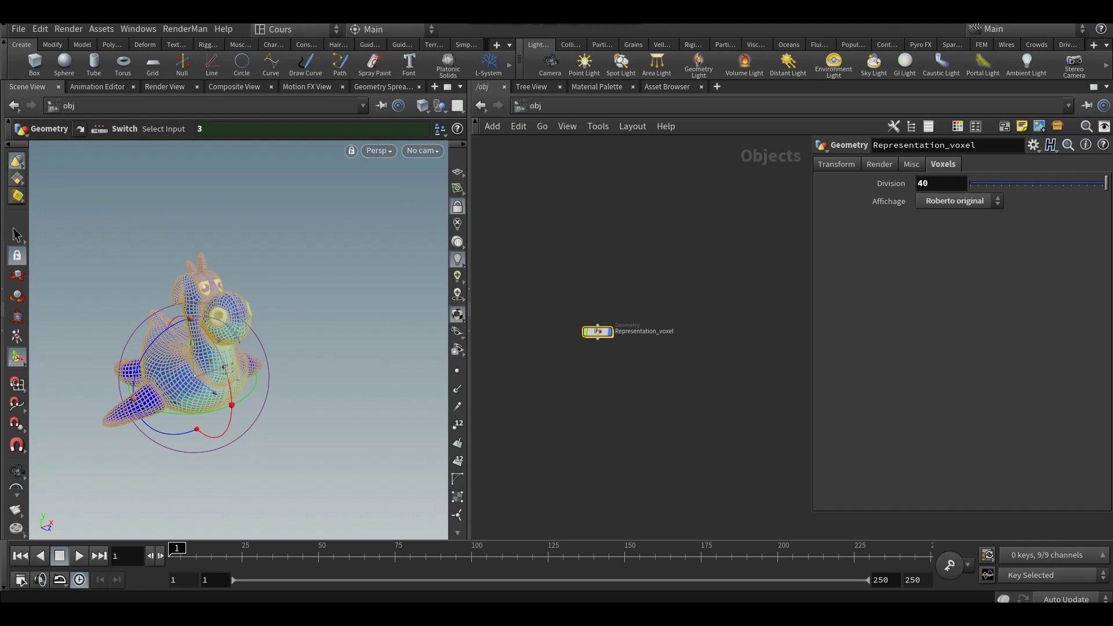
Switch the Affichage of Representation_voxel to Grille and examine the voxel grid from outside.
key("Escape")
left_click_drag(191, 377, 296, 393)
key("Return")
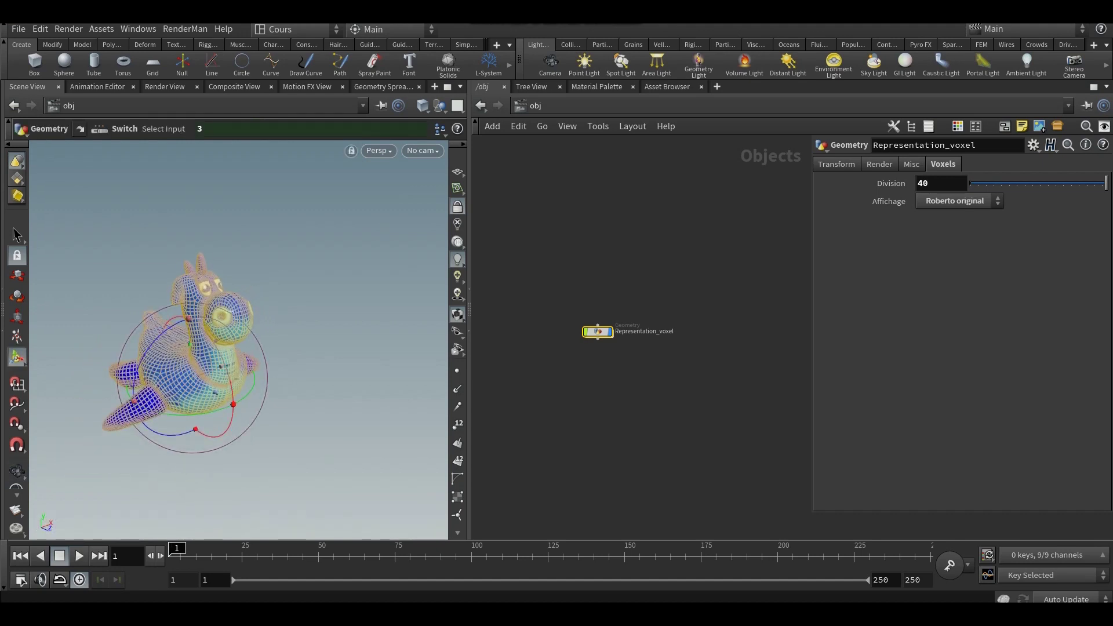
left_click(956, 201)
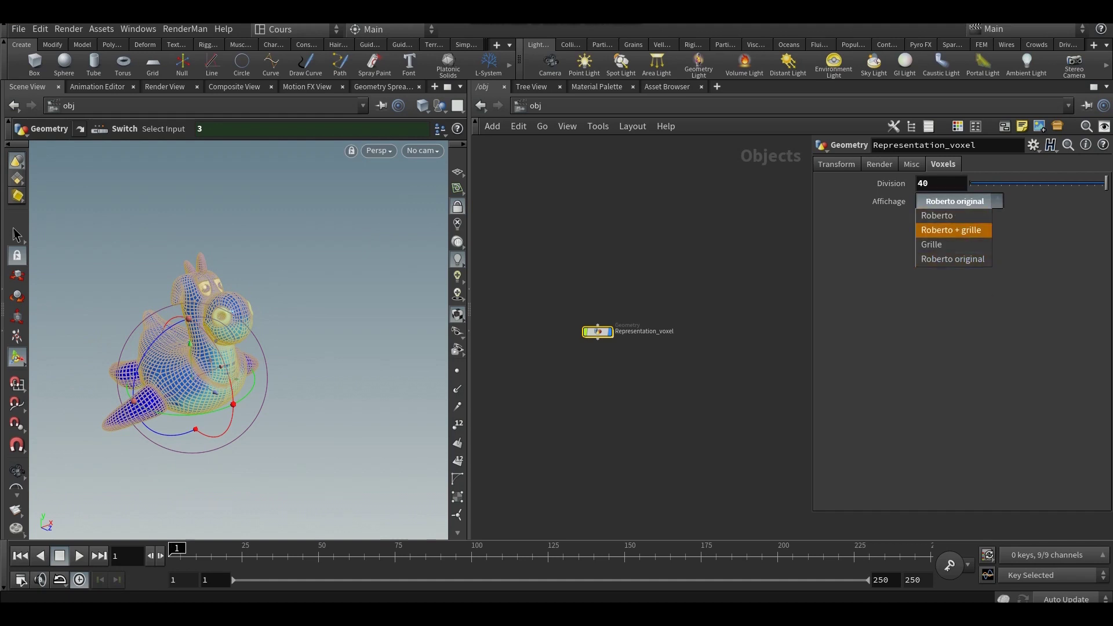
left_click(940, 244)
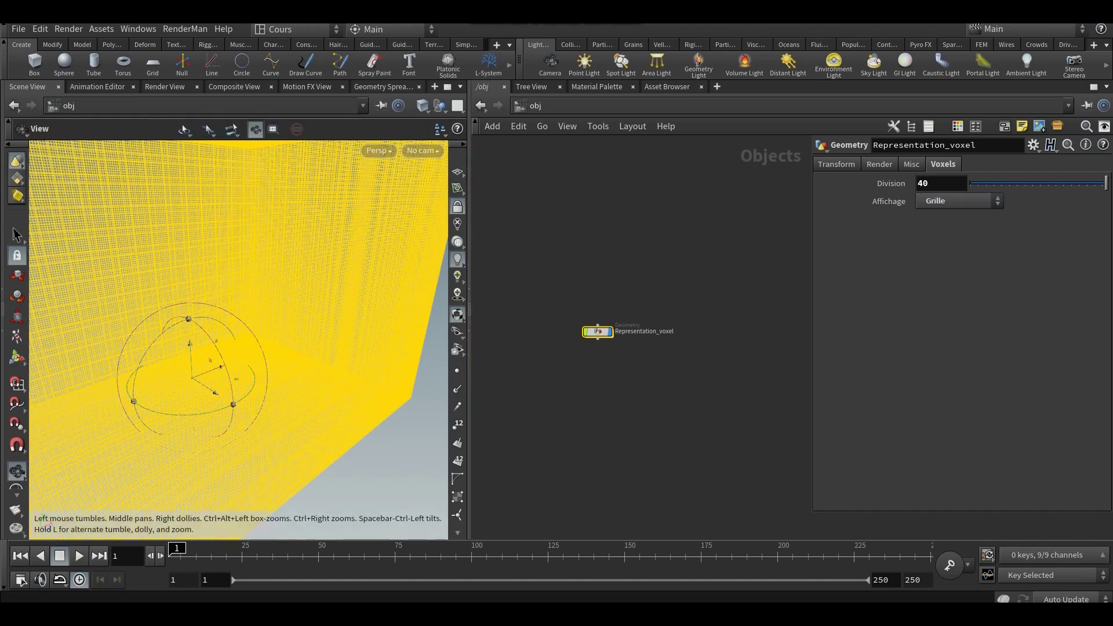
right_click_drag(272, 348, 203, 347, "alt")
left_click_drag(238, 325, 180, 316, "alt")
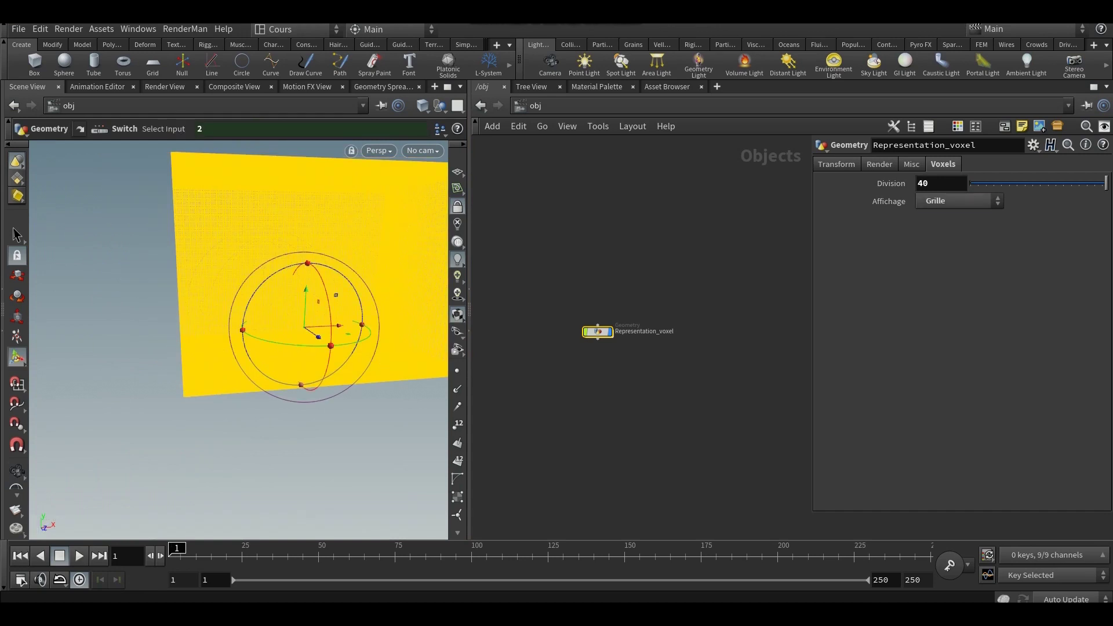
Set Affichage to Roberto + grille and inspect the voxelized toy inside the grid.
left_click(960, 200)
left_click(951, 258)
left_click(960, 201)
left_click(954, 229)
left_click_drag(232, 290, 261, 325, "alt")
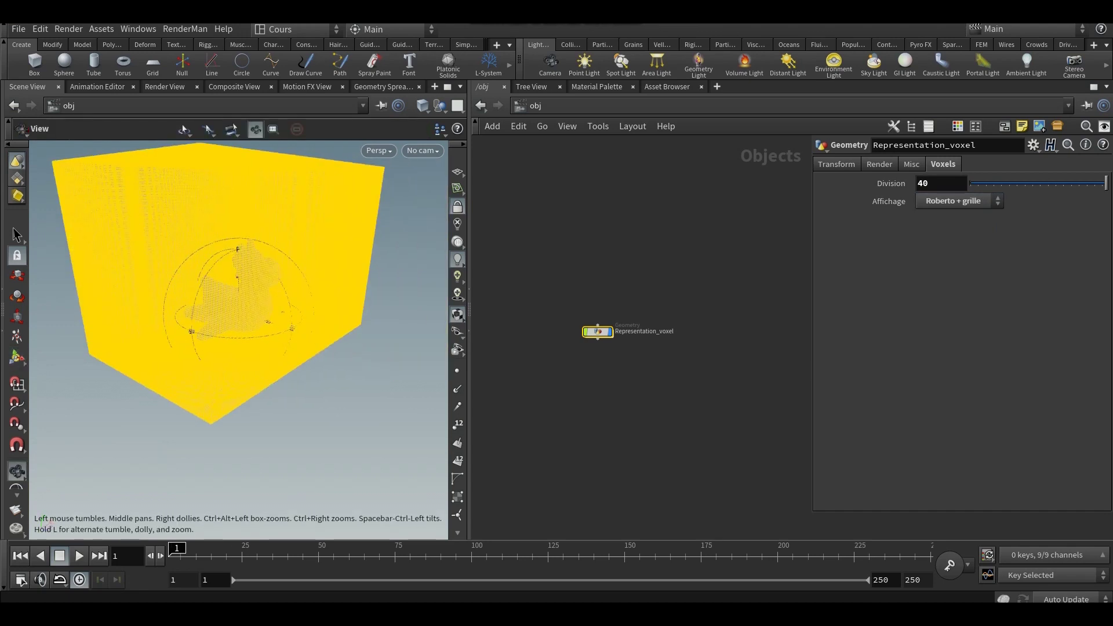
scroll(229, 311, "up", 5, "alt")
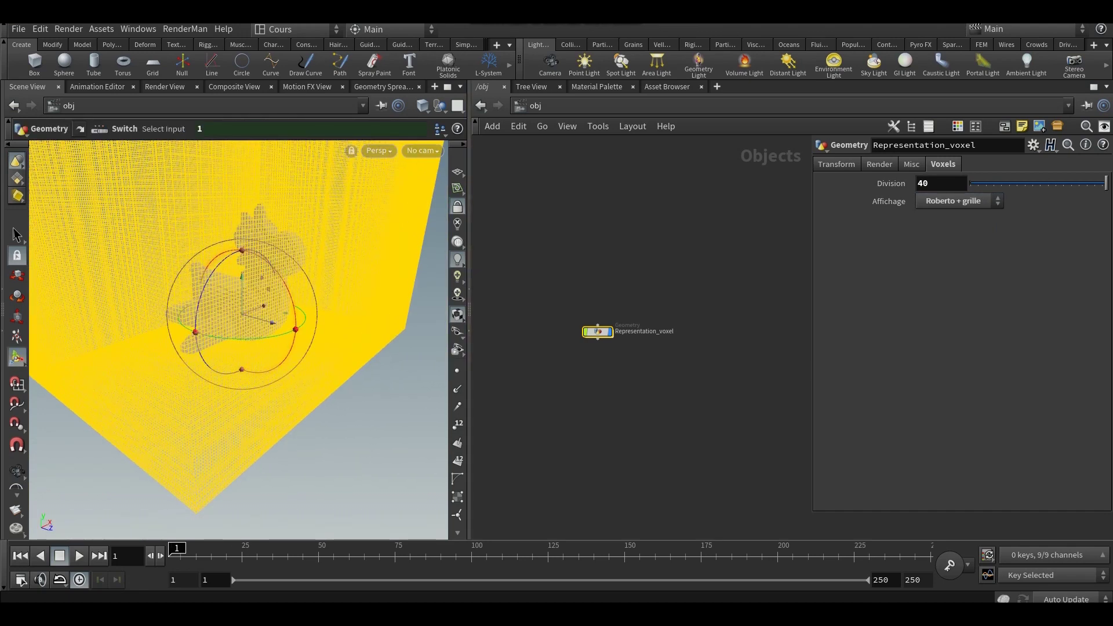
Reduce the voxel Division to 6 and set Affichage to Roberto.
left_click_drag(1106, 183, 975, 183)
left_click(960, 201)
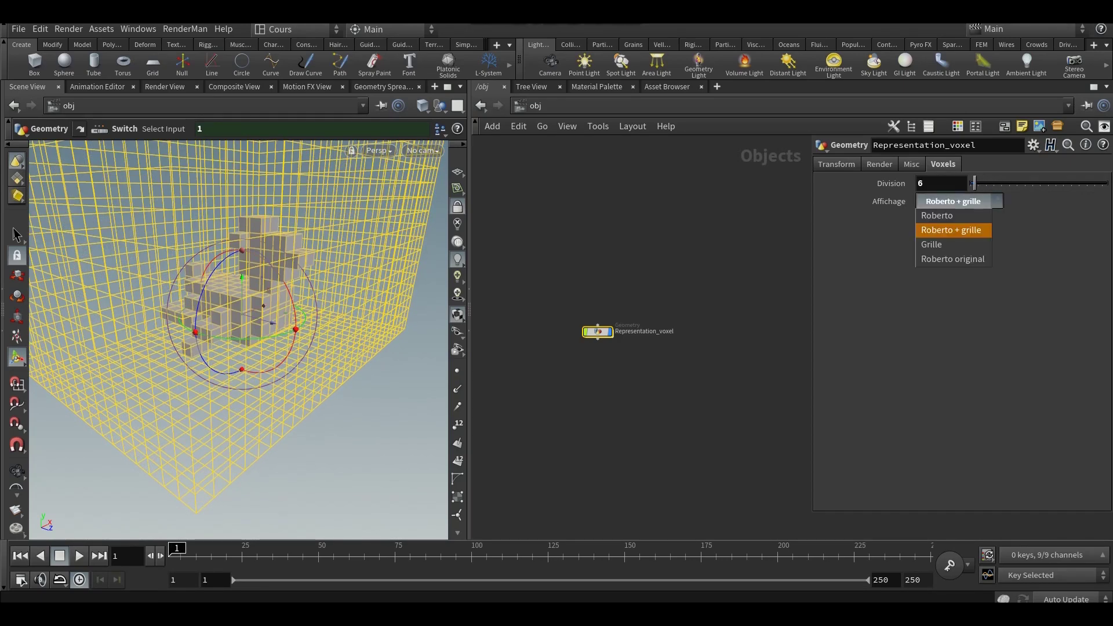
left_click(945, 214)
Raise the voxel Division to 35 and inspect the toy's voxels up close.
left_click_drag(975, 183, 1087, 183)
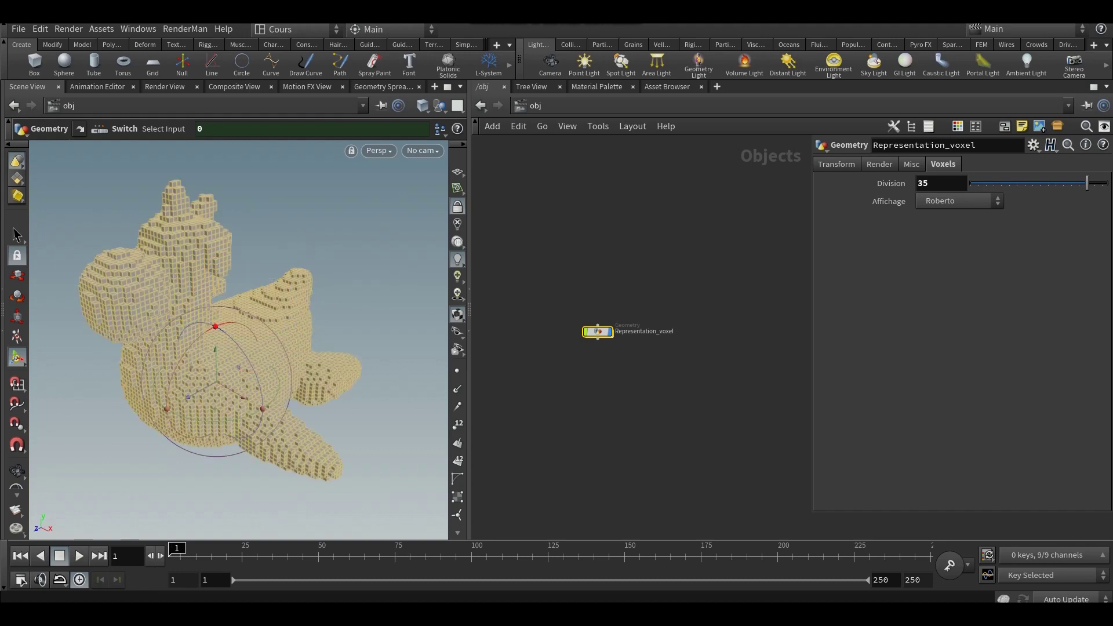
left_click_drag(216, 326, 170, 308, "alt")
scroll(238, 336, "up", 5)
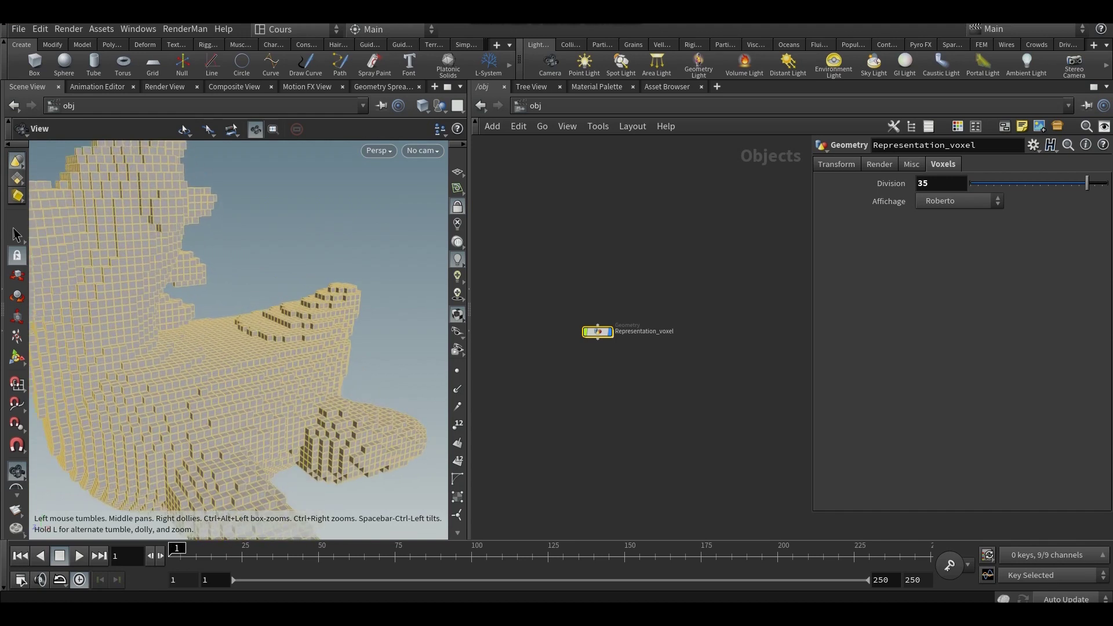
key("Return")
Set the voxel Division to 40 and view the whole voxelized toy.
left_click_drag(1088, 183, 1107, 183)
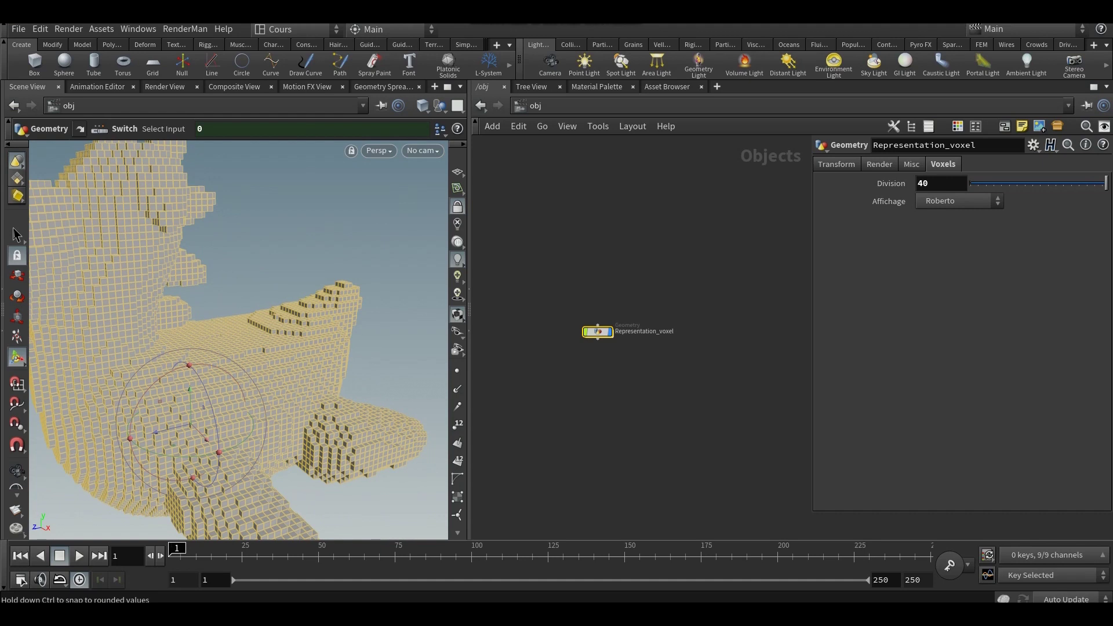
key("Escape")
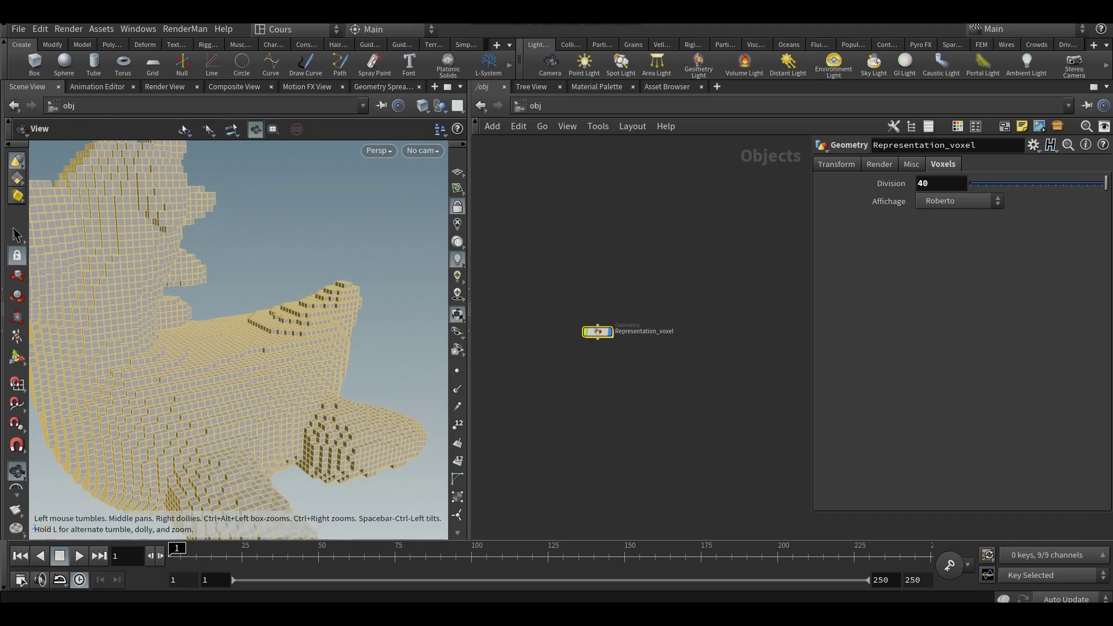
scroll(237, 336, "down", 5)
scroll(255, 290, "down", 4)
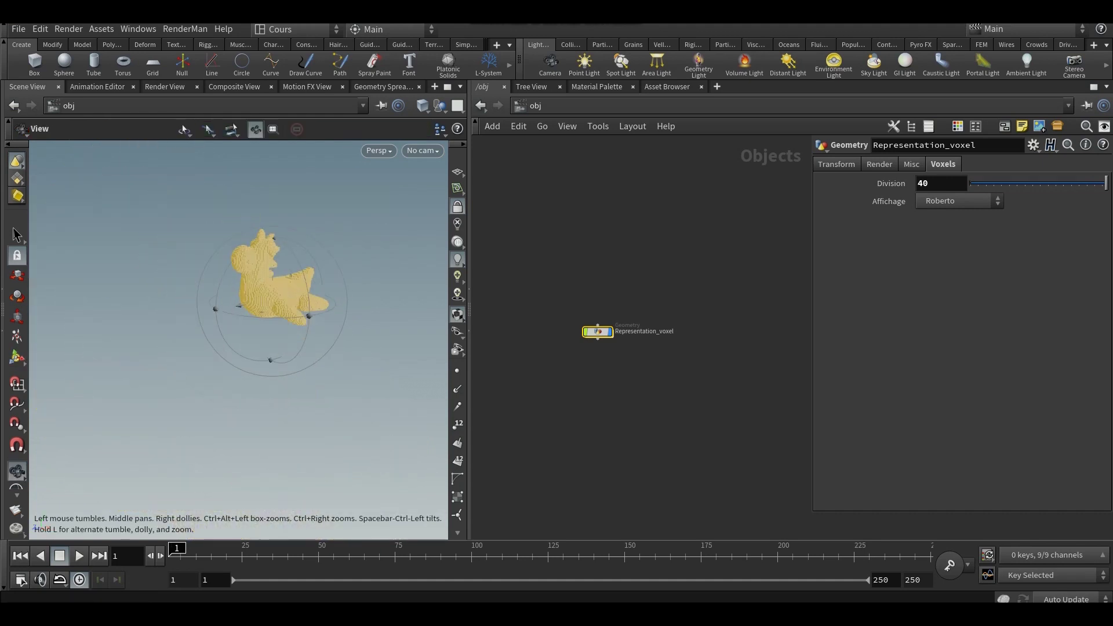
key("Return")
mouse_move(1106, 183)
left_mouse_down()
mouse_move(1029, 184)
mouse_move(1106, 183)
left_mouse_up()
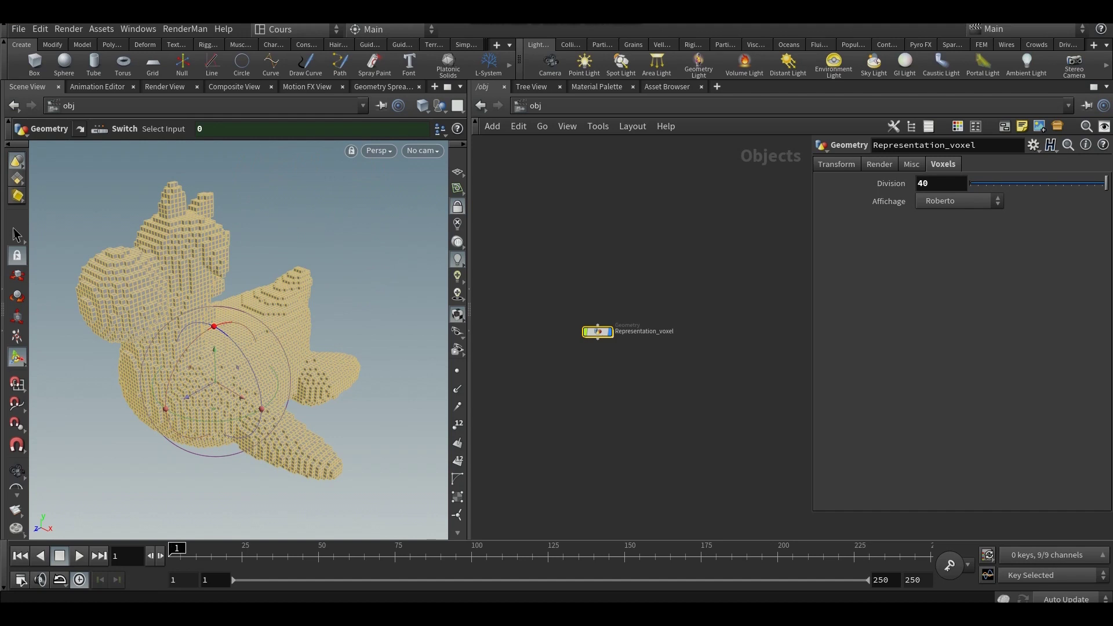
Hide the Representation_voxel object and place a Test Geometry: Rubber Toy object above it.
mouse_move(598, 332)
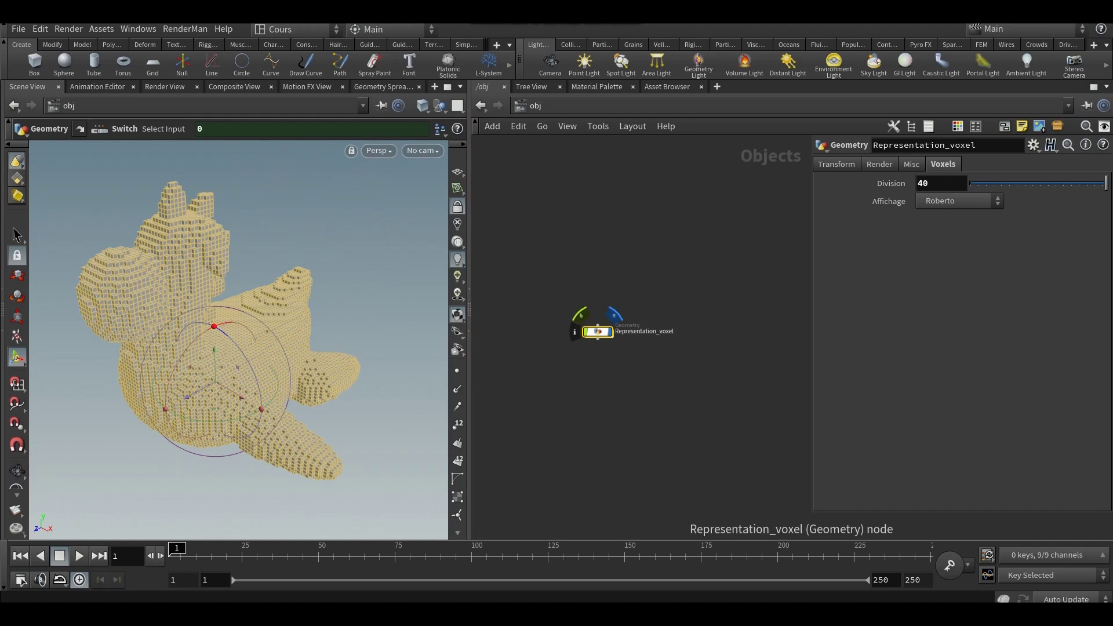
left_click(614, 315)
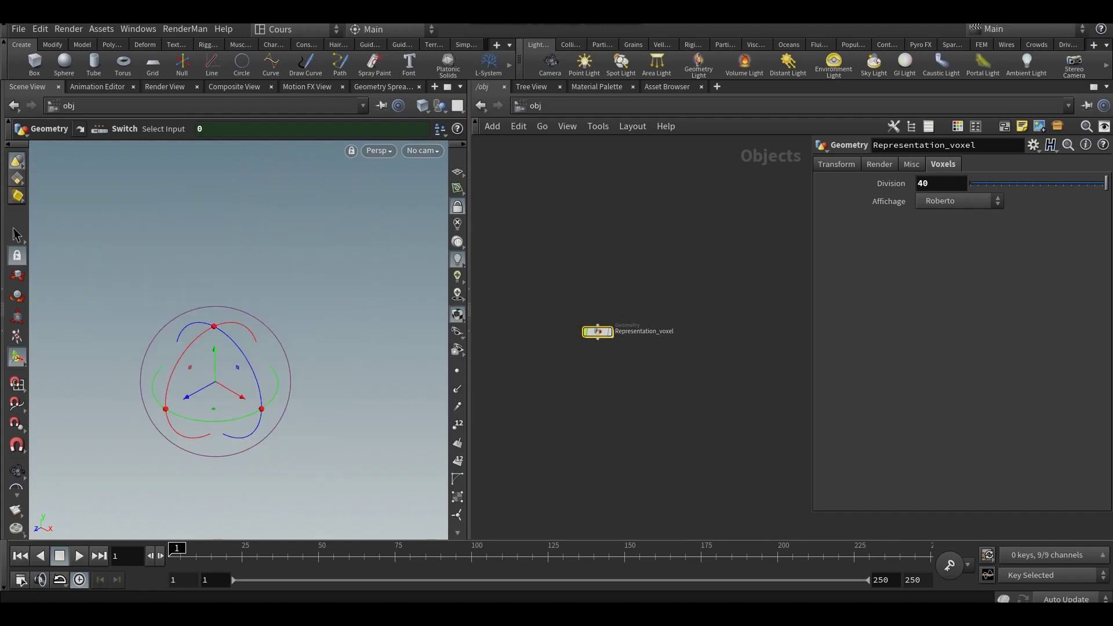
key("Tab")
type("tes")
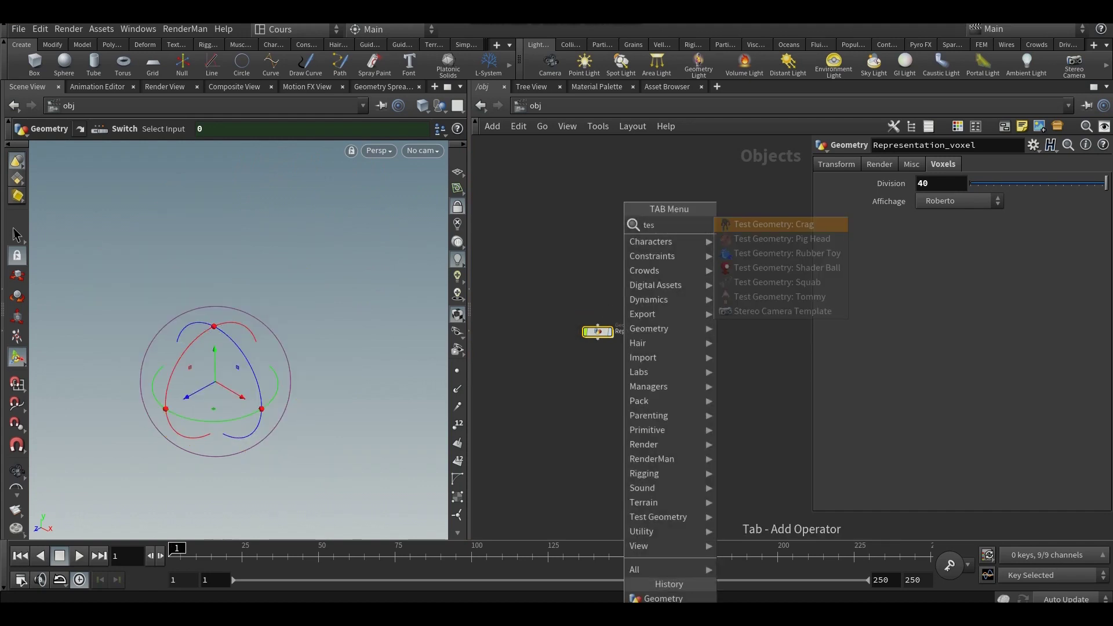
key("Down")
key("Down")
key("Return")
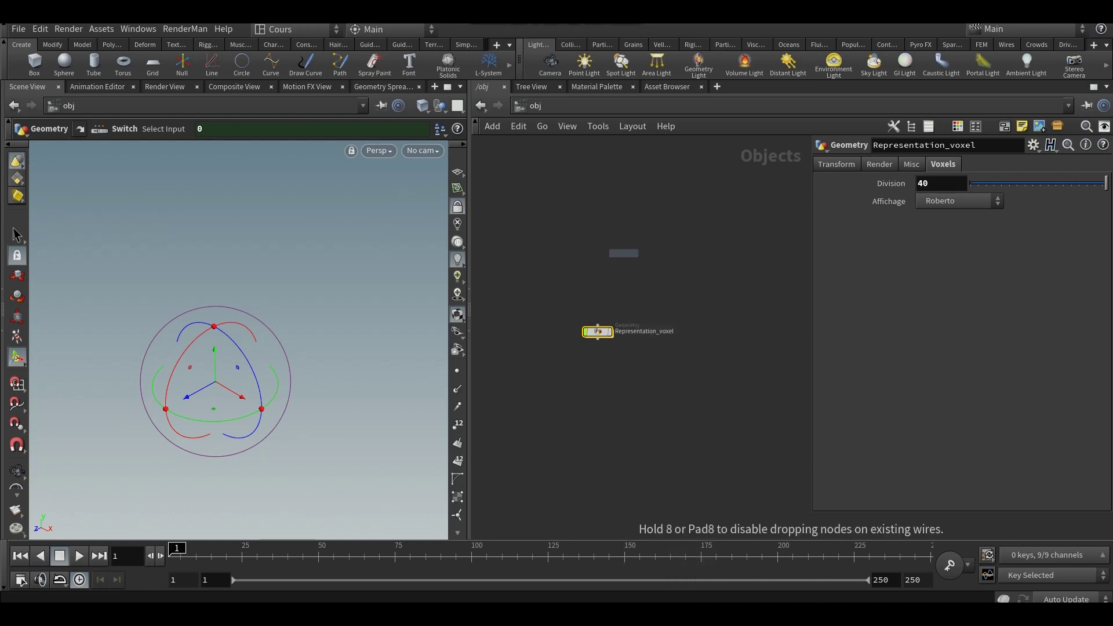
left_click(624, 253)
Inside the rubber toy object, add an IsoOffset node connected below testgeometry_rubbertoy1 and display its output.
double_click(624, 254)
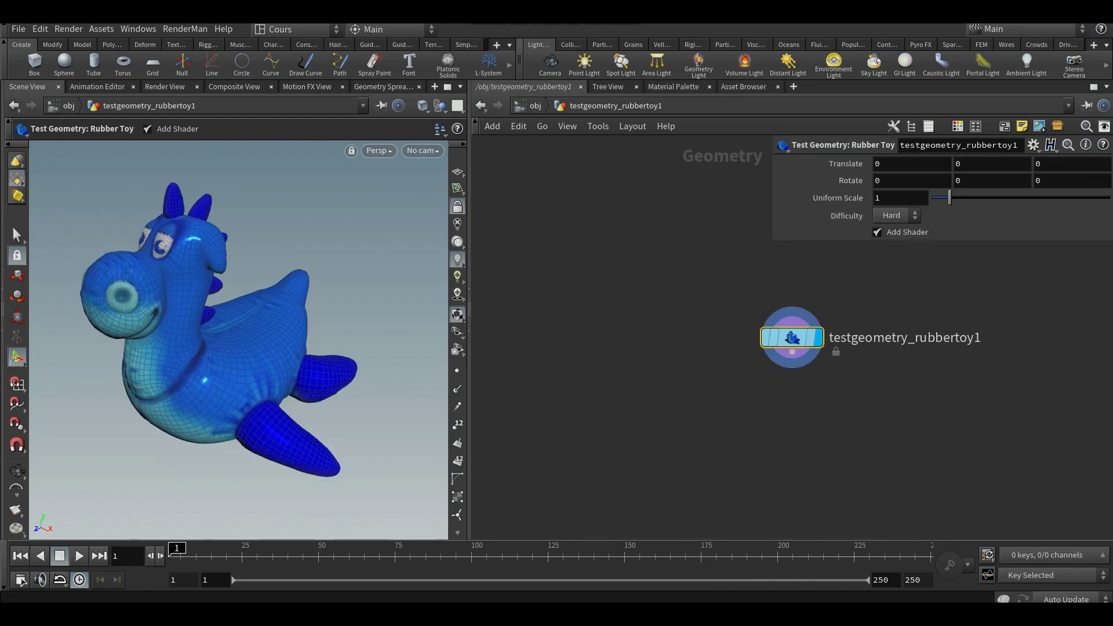
middle_click_drag(792, 338, 565, 232)
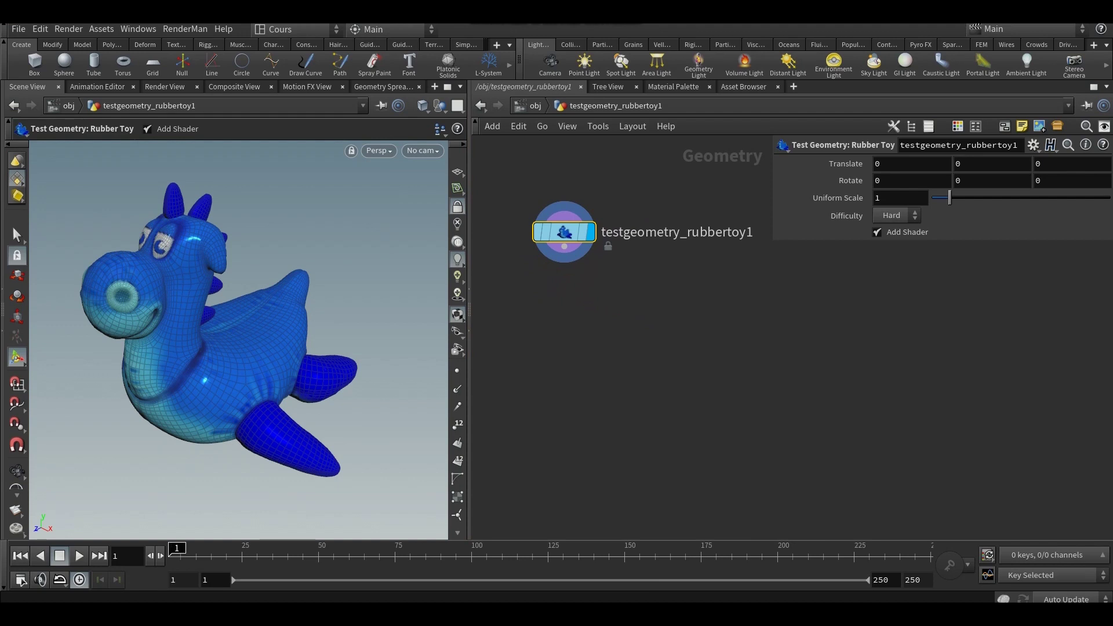
key("Tab")
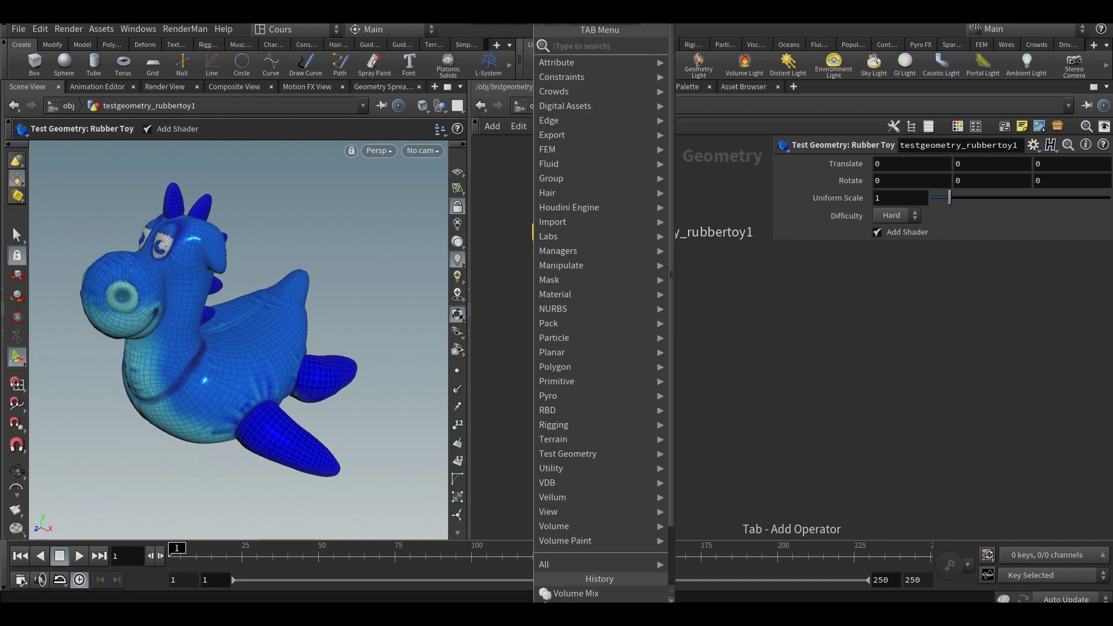
type("iso")
key("Return")
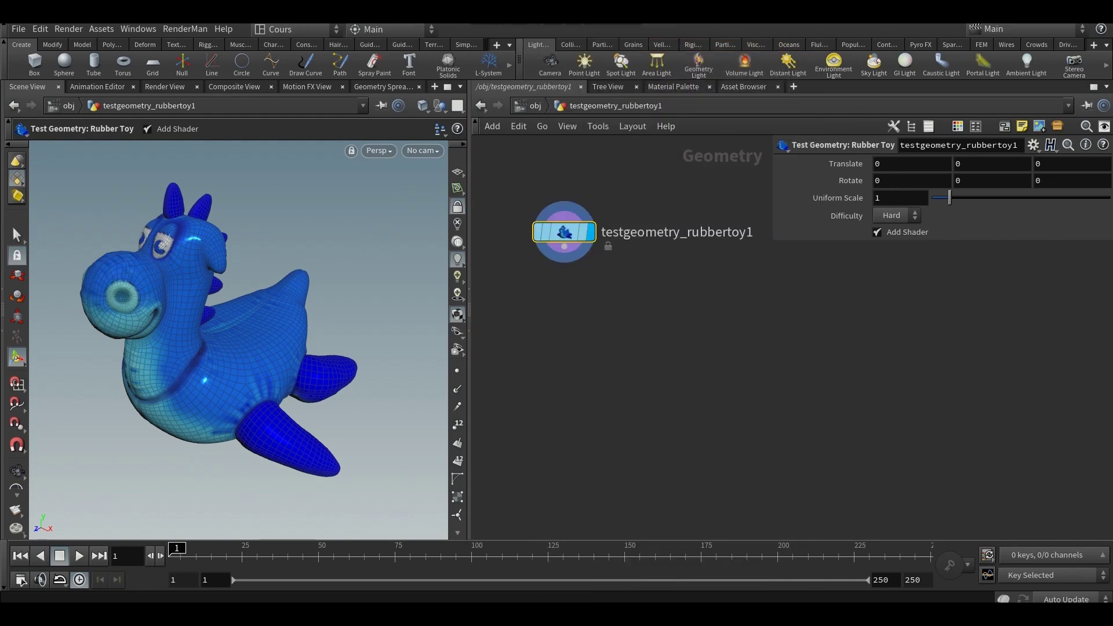
left_click(564, 293)
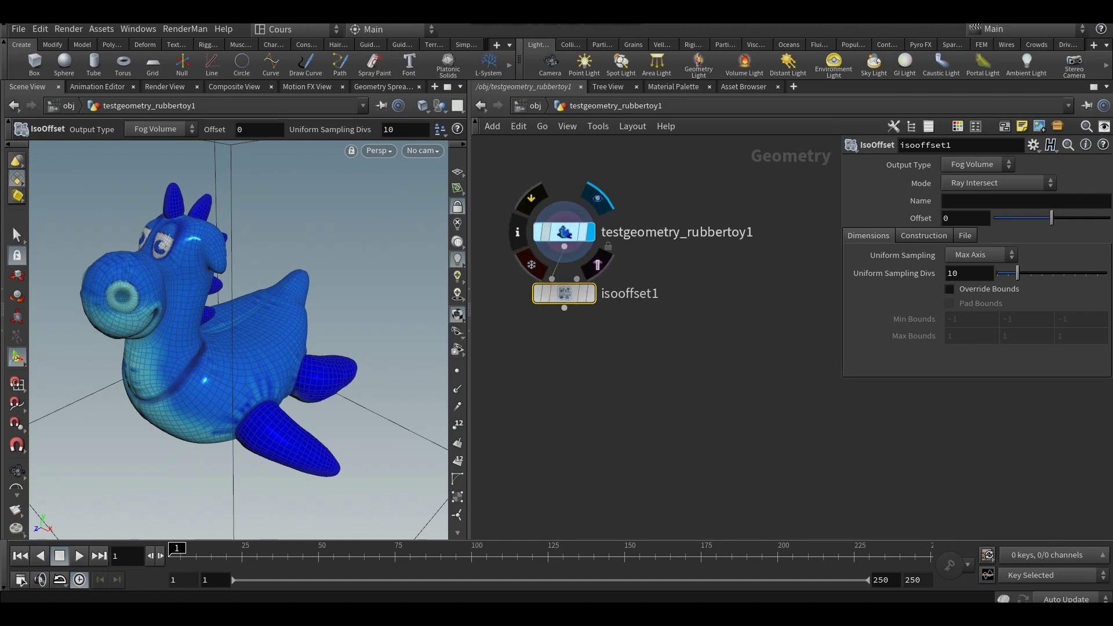
mouse_move(564, 293)
left_click(597, 260)
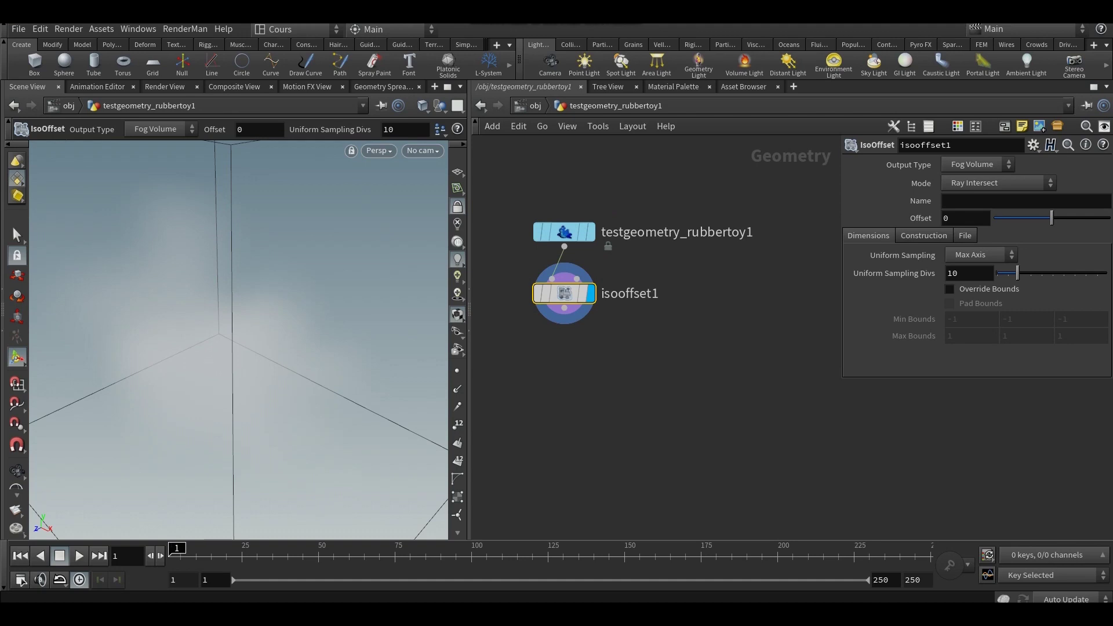
Set the IsoOffset node's Uniform Sampling Divs to 50.
key("Escape")
key("h")
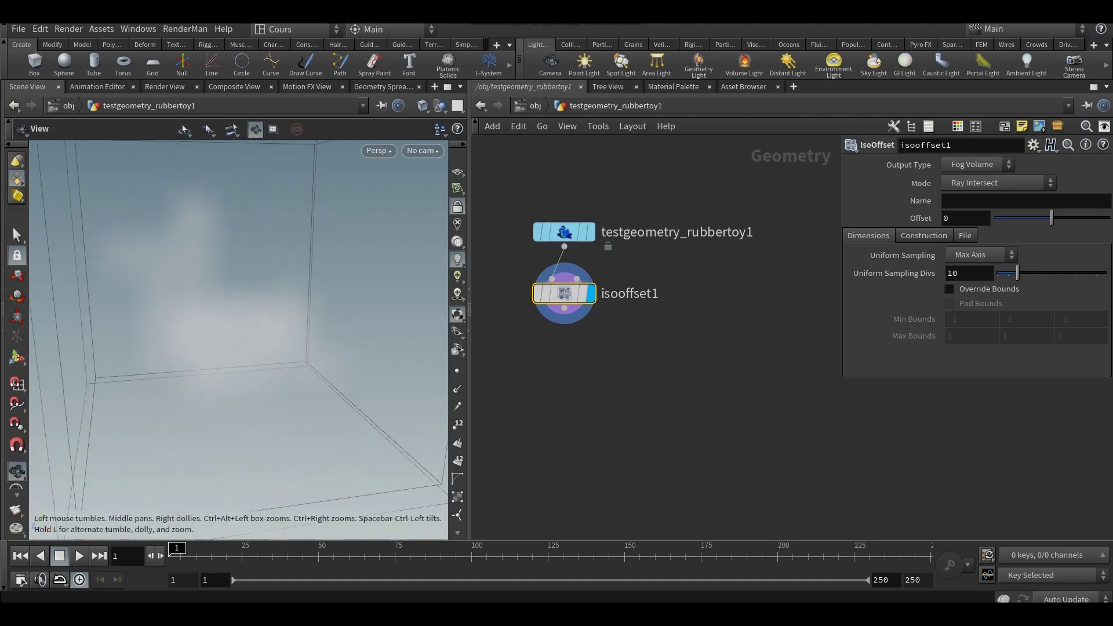
key("Return")
key("Escape")
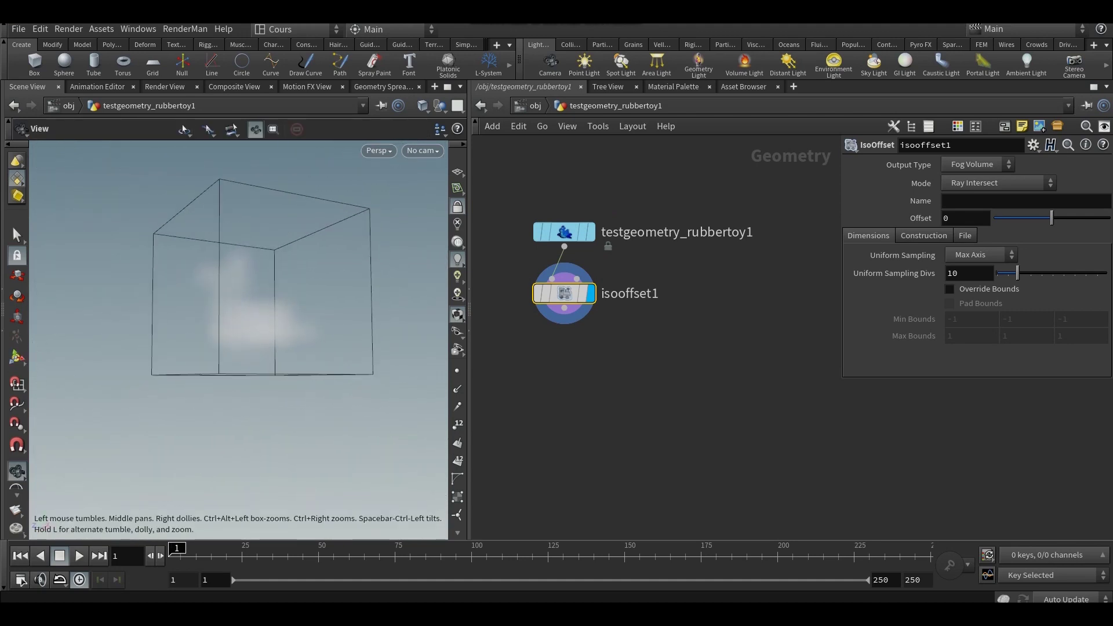
key("Return")
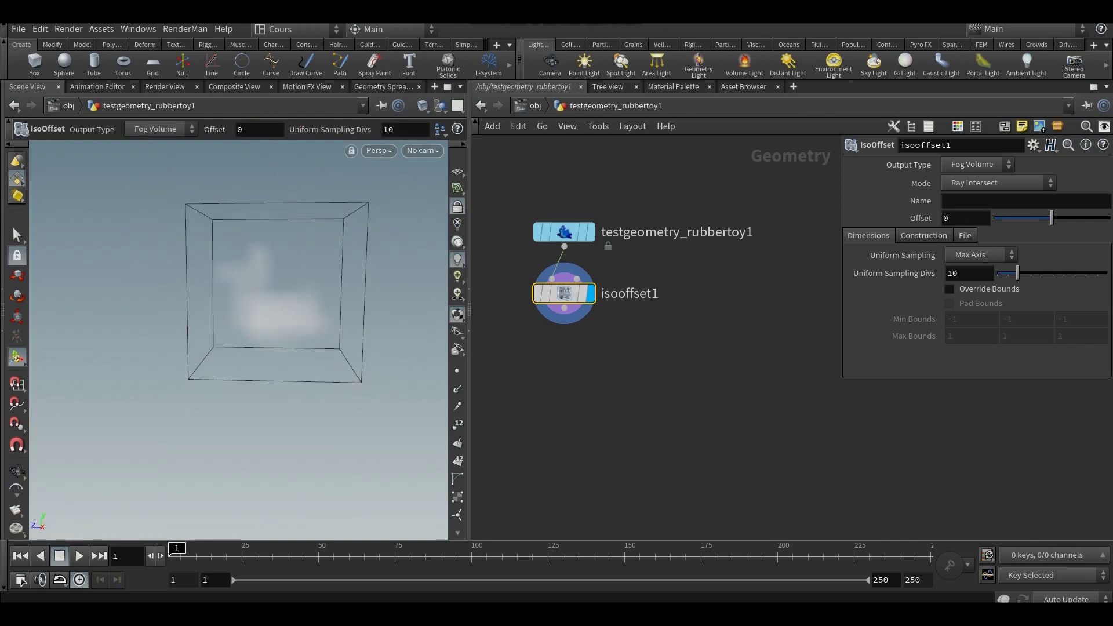
left_click_drag(278, 295, 291, 288, "alt")
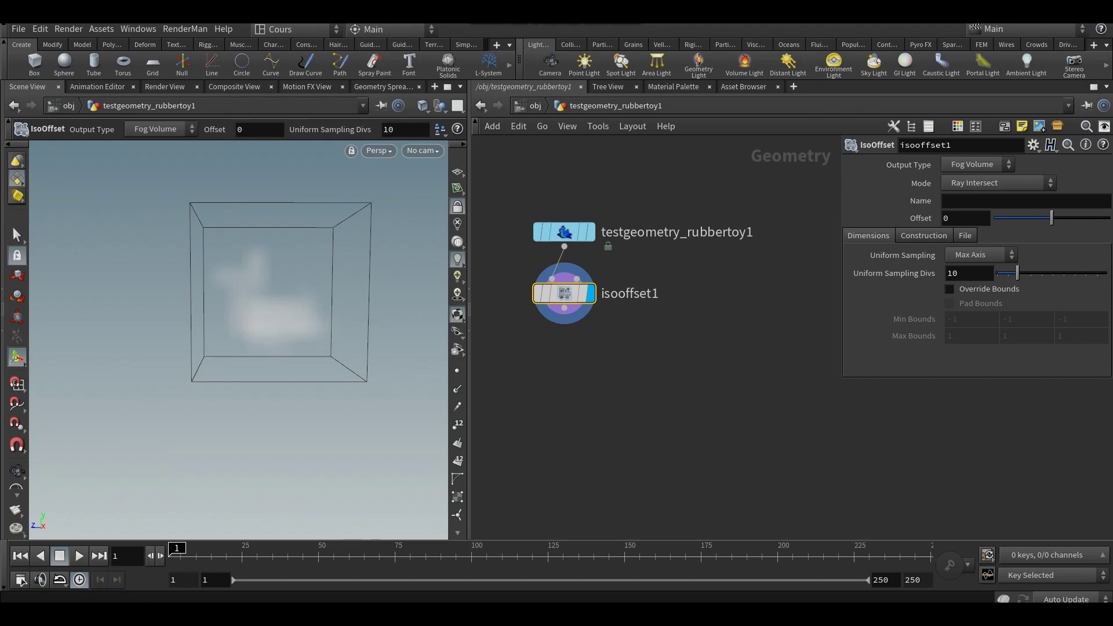
left_click_drag(1018, 273, 1107, 273)
Examine the fog volume and its bounding outline from several angles.
left_click_drag(348, 337, 285, 362, "alt")
key("Return")
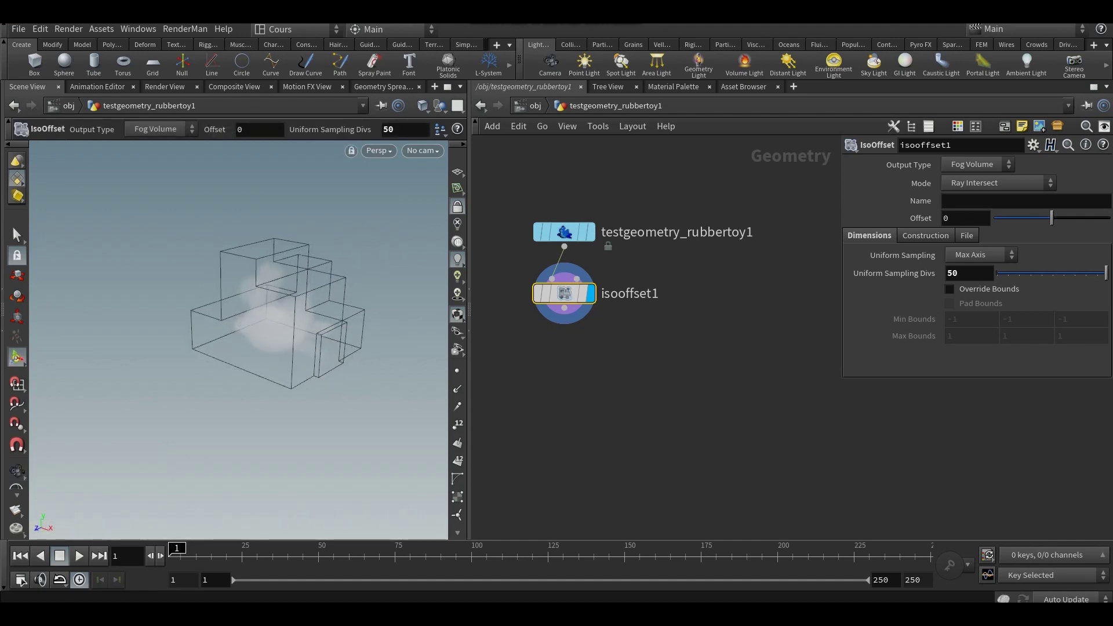
left_click_drag(249, 348, 174, 334, "alt")
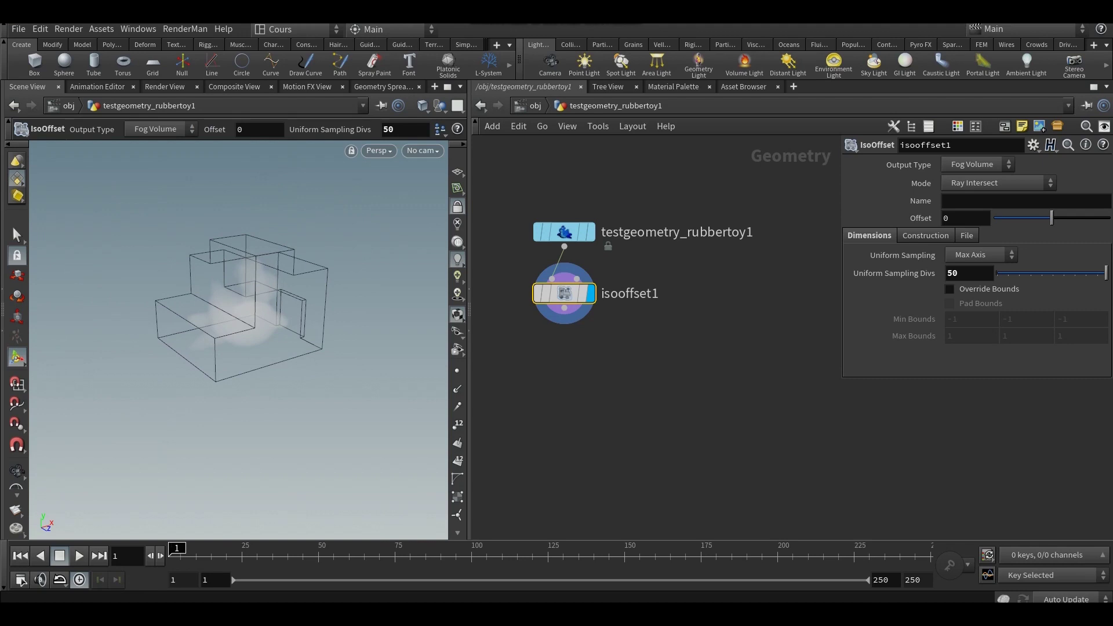
left_click_drag(261, 348, 172, 301, "alt")
key("Return")
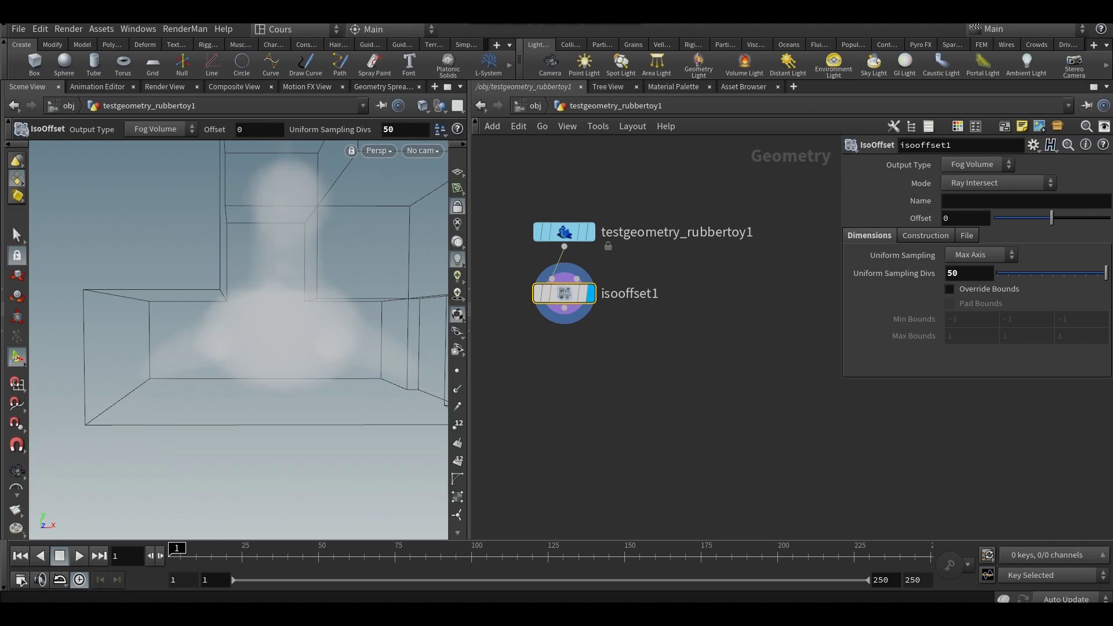
left_click_drag(232, 313, 308, 354, "alt")
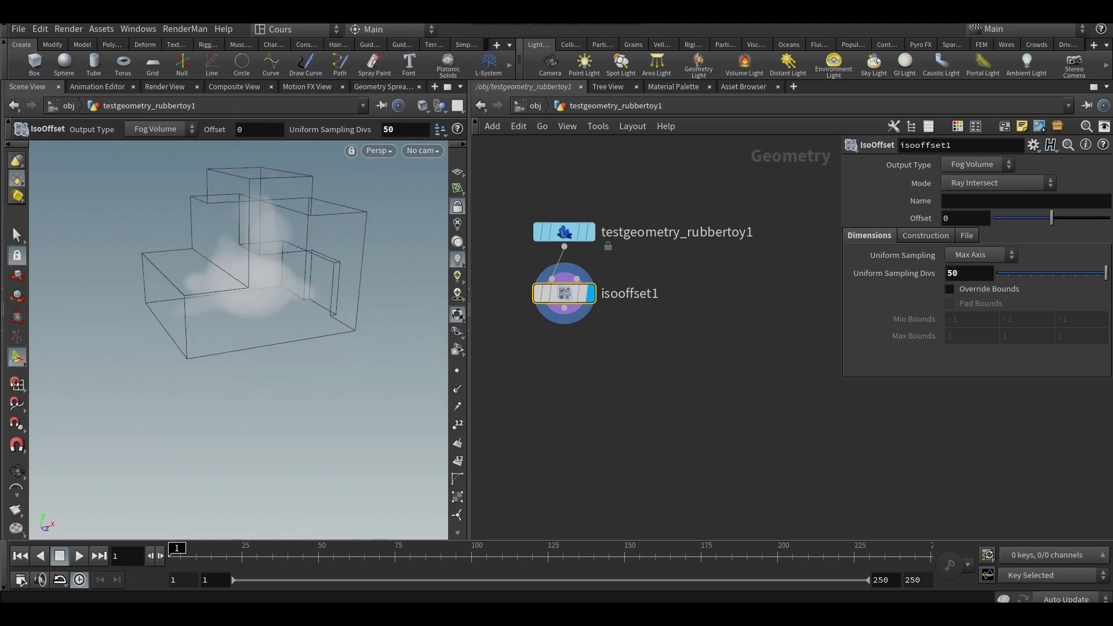
left_click_drag(232, 313, 290, 309, "alt")
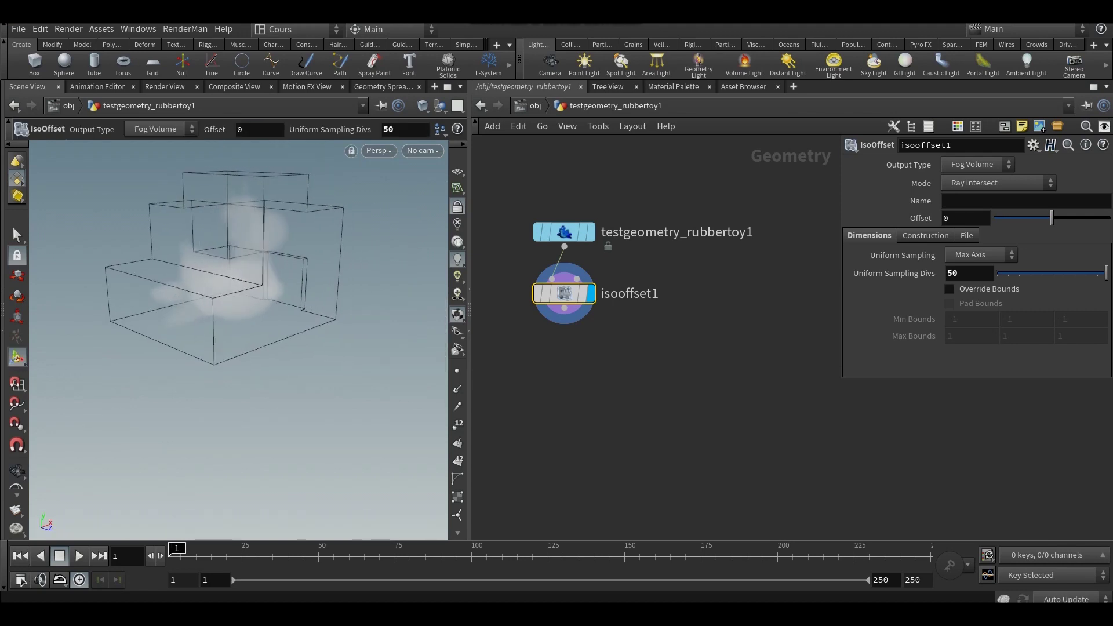
Add a Volume Visualization node connected below isooffset1, offset to its side, and display its output.
middle_click_drag(632, 372, 721, 360)
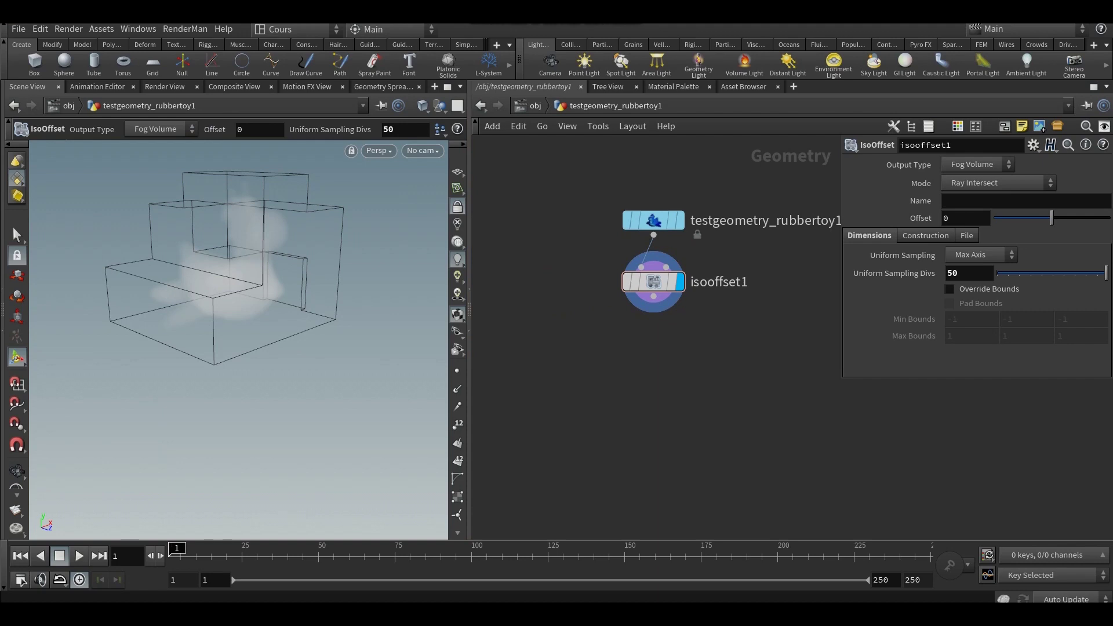
key("Tab")
type("vol")
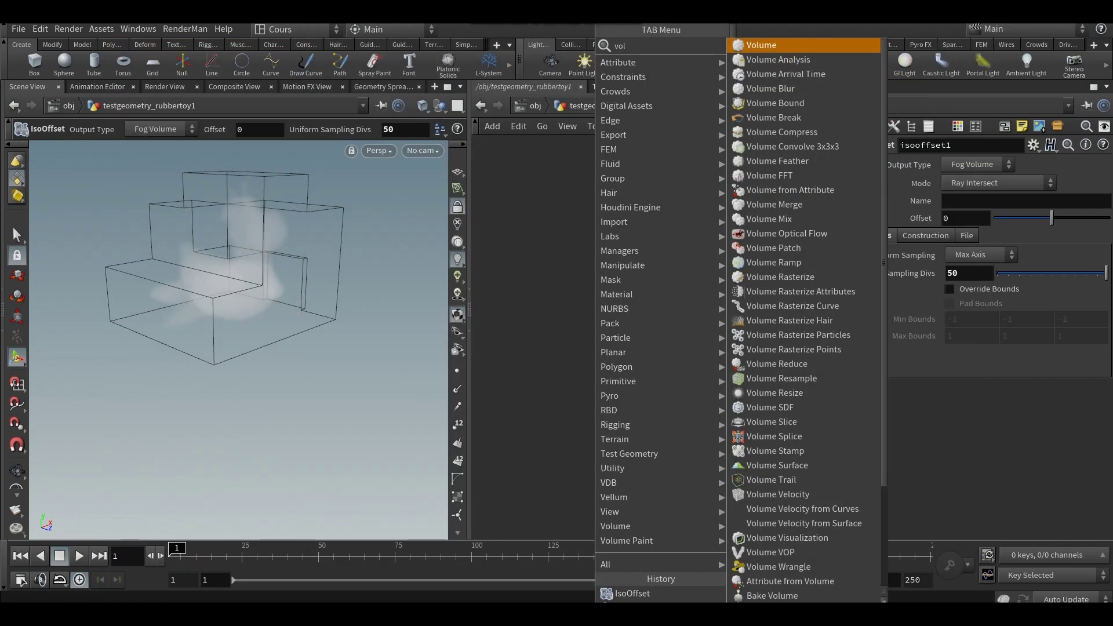
type("viz")
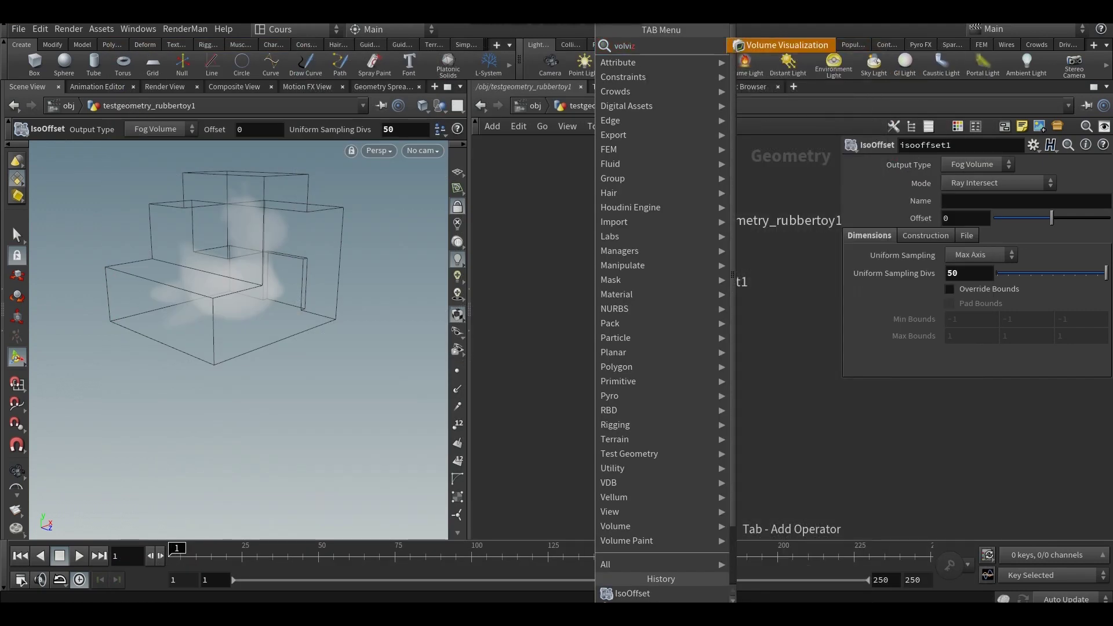
key("Return")
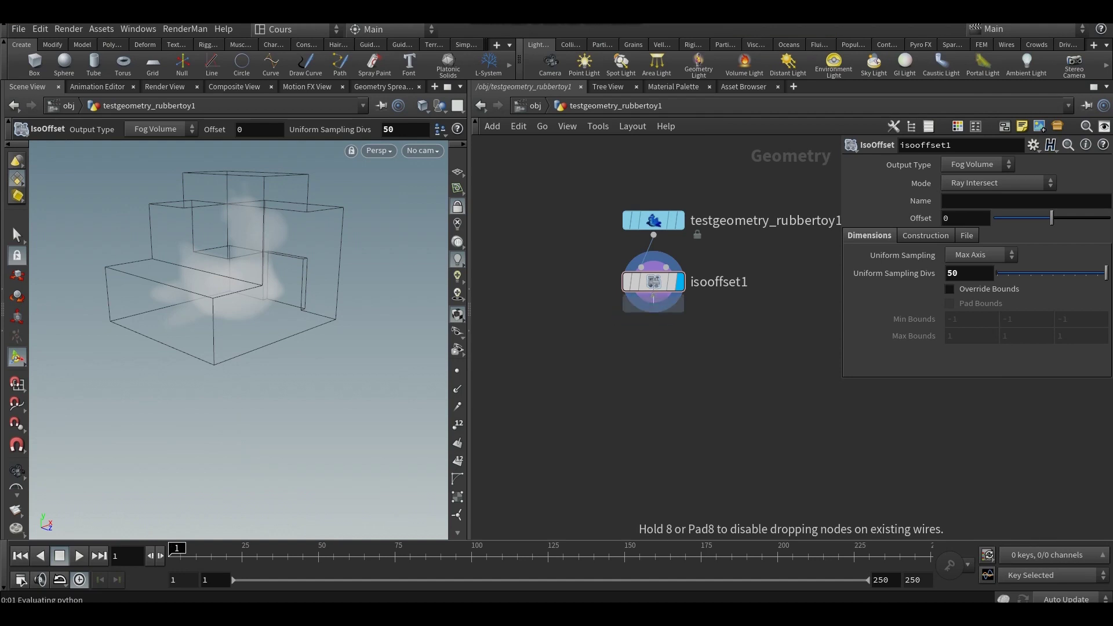
left_click(577, 352)
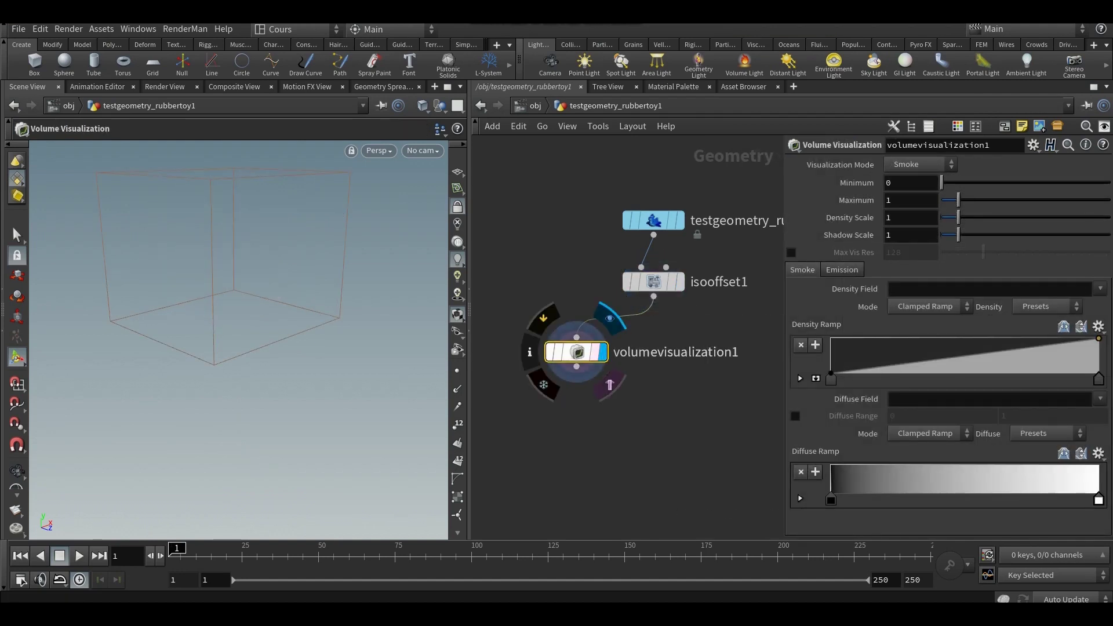
left_click_drag(577, 352, 543, 352)
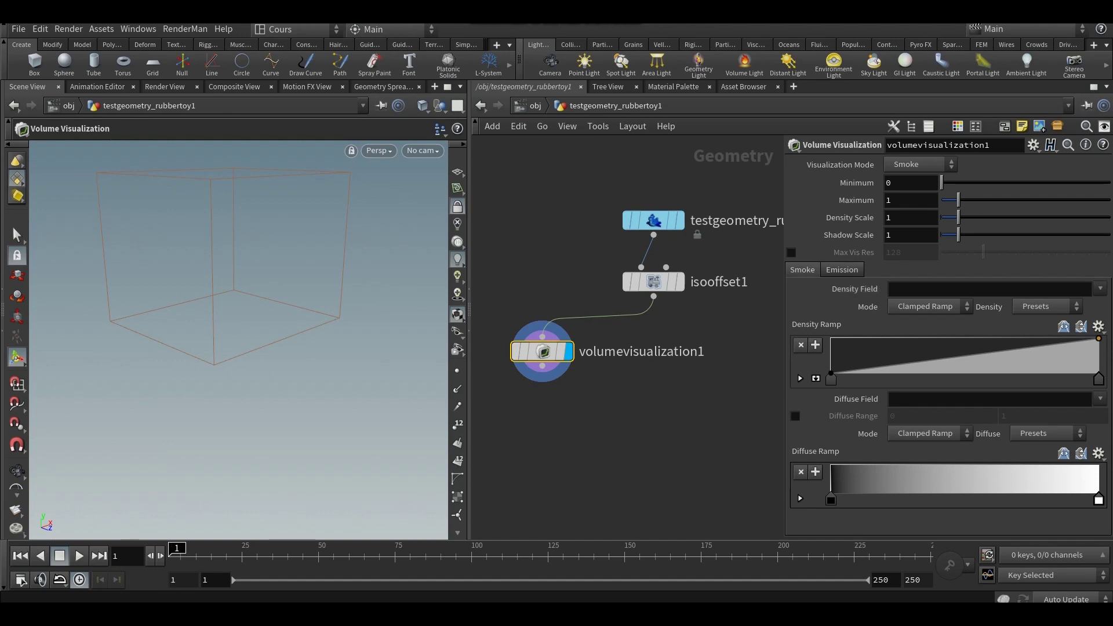
Set the Volume Visualization's Density Field to 0 and Density Scale to 10, and inspect the smoke from several angles.
left_click(1100, 288)
left_click(1085, 303)
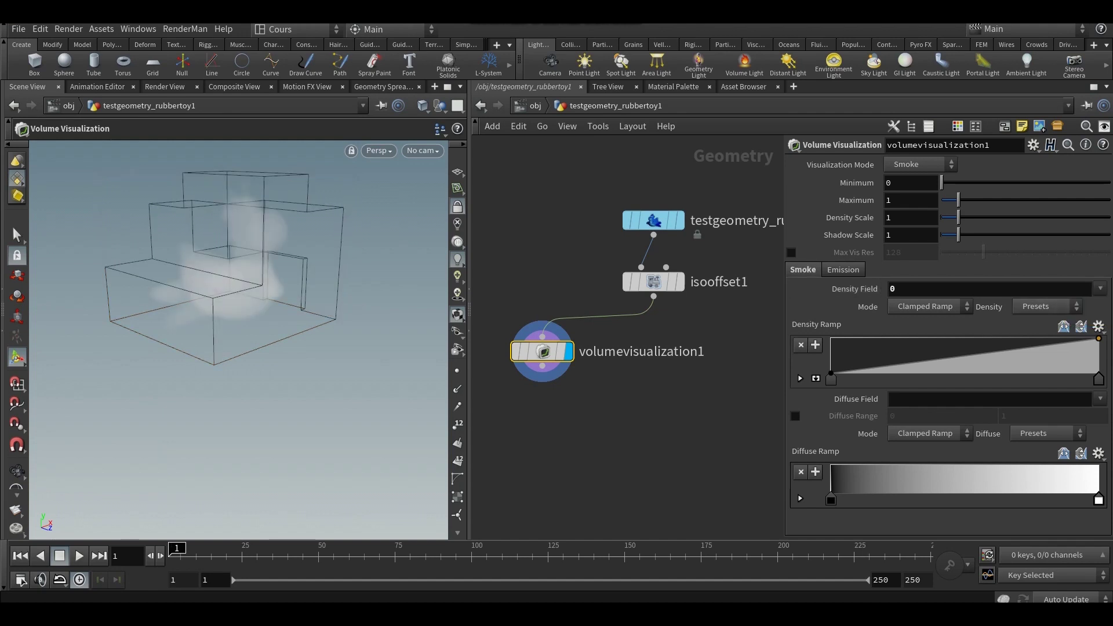
left_click_drag(959, 217, 1107, 218)
left_click_drag(197, 325, 342, 325, "alt")
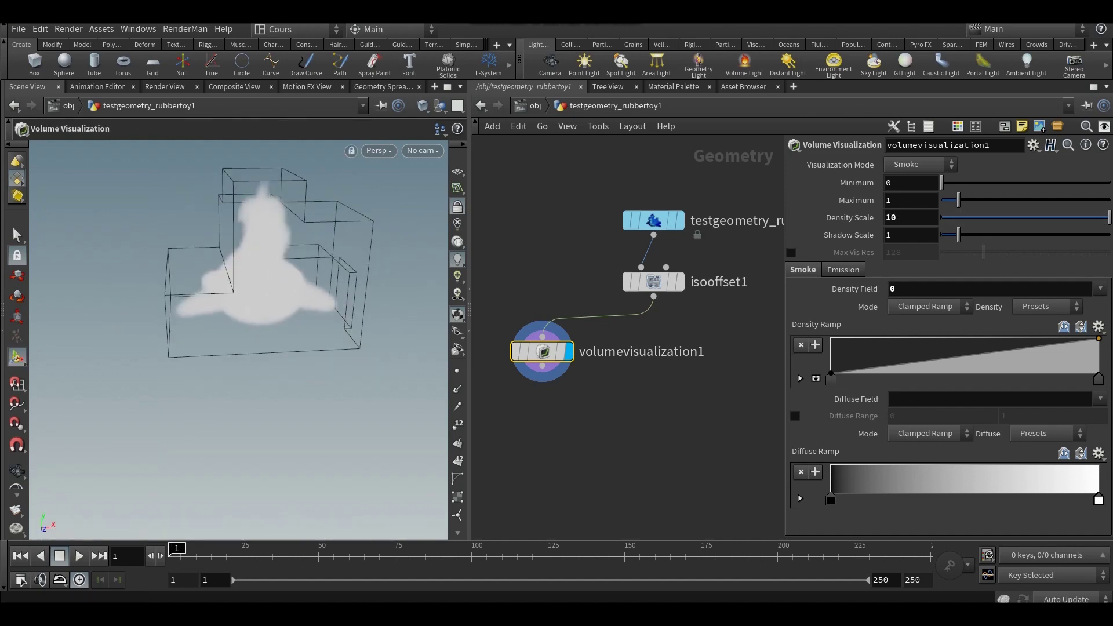
left_click_drag(232, 324, 395, 327, "alt")
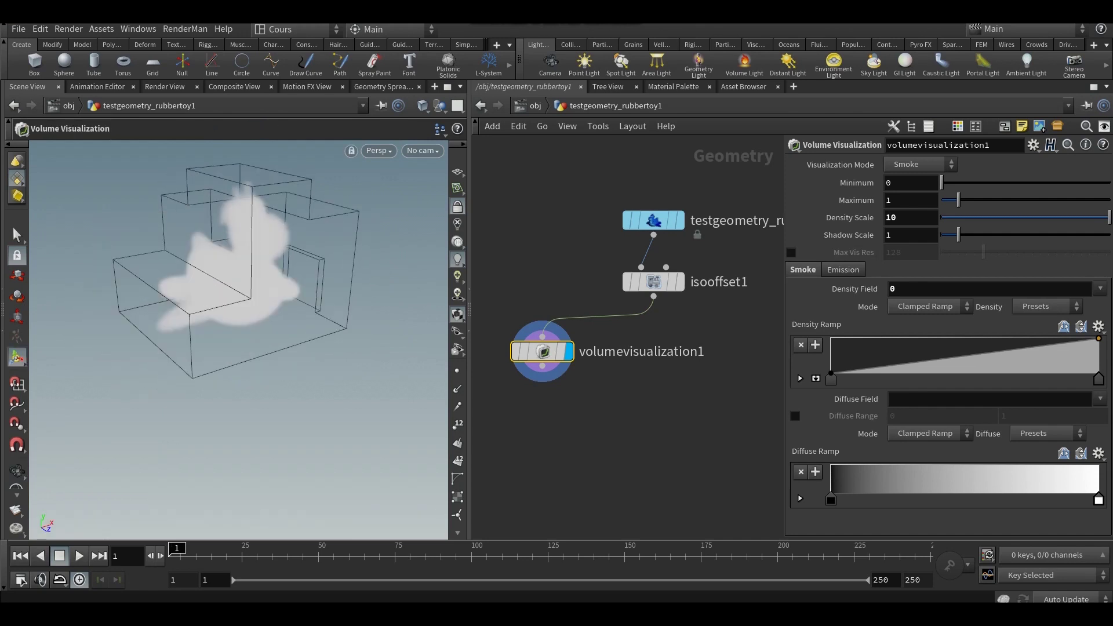
left_click_drag(250, 301, 241, 273, "alt")
middle_click_drag(241, 273, 243, 333, "alt")
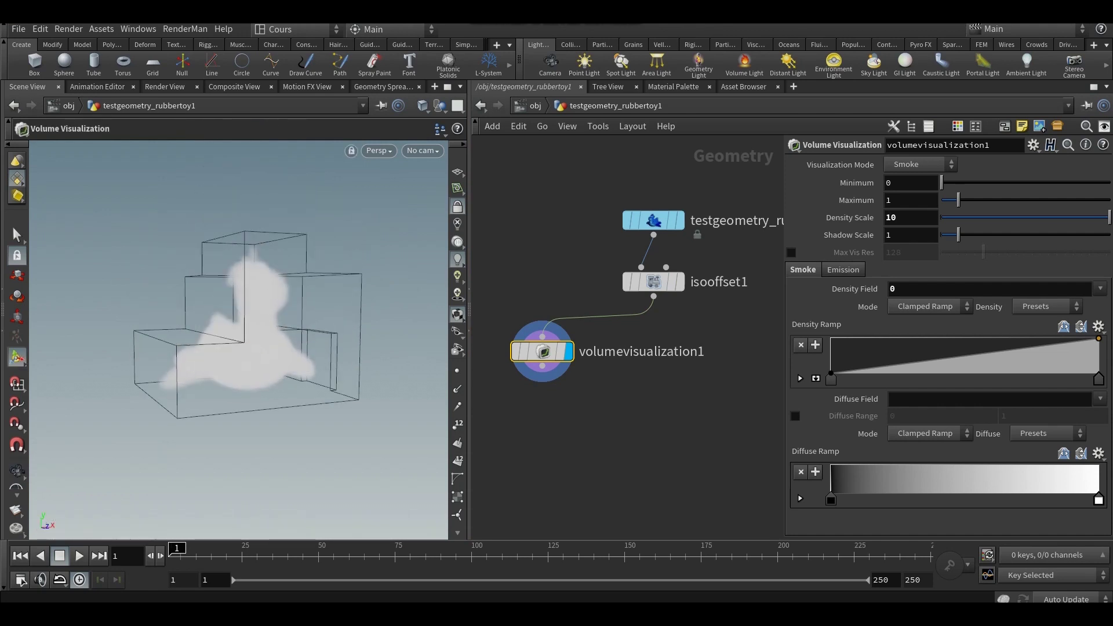
left_click(629, 352)
left_click_drag(626, 352, 700, 352)
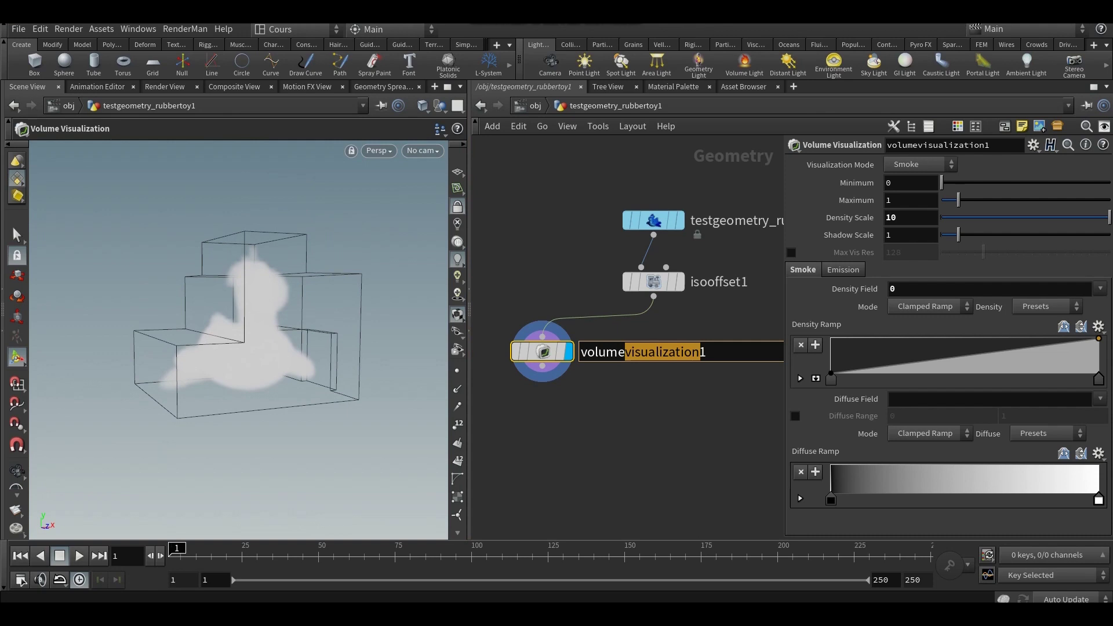
key("Escape")
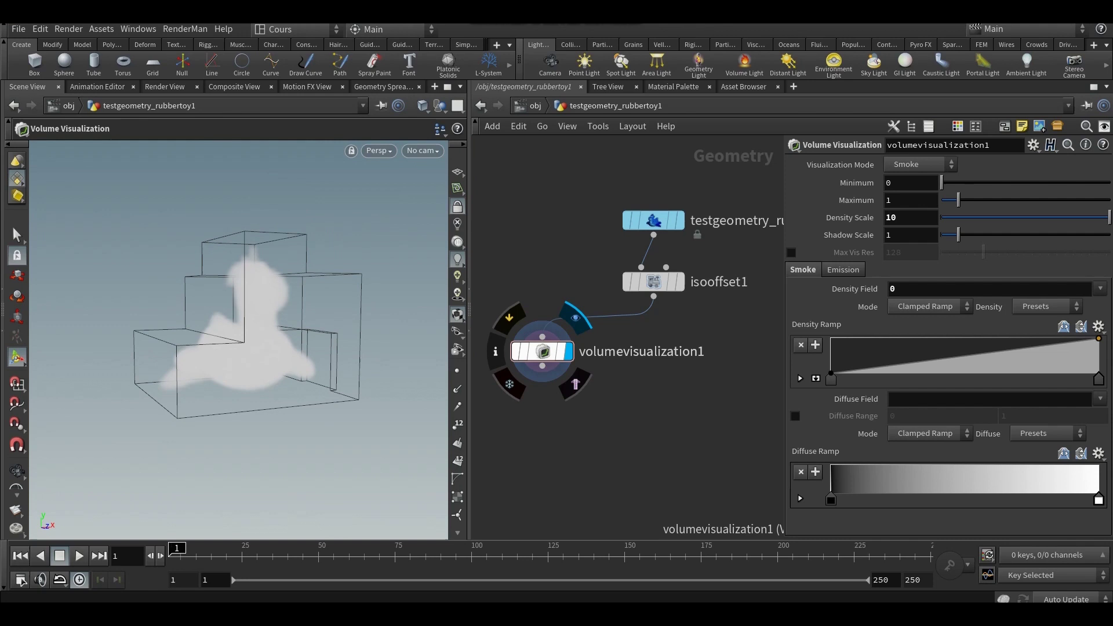
Add a Volume Mix node as a second branch, connect isooffset1 to its first input and display its output.
middle_click_drag(626, 400, 552, 409)
key("Tab")
type("volm")
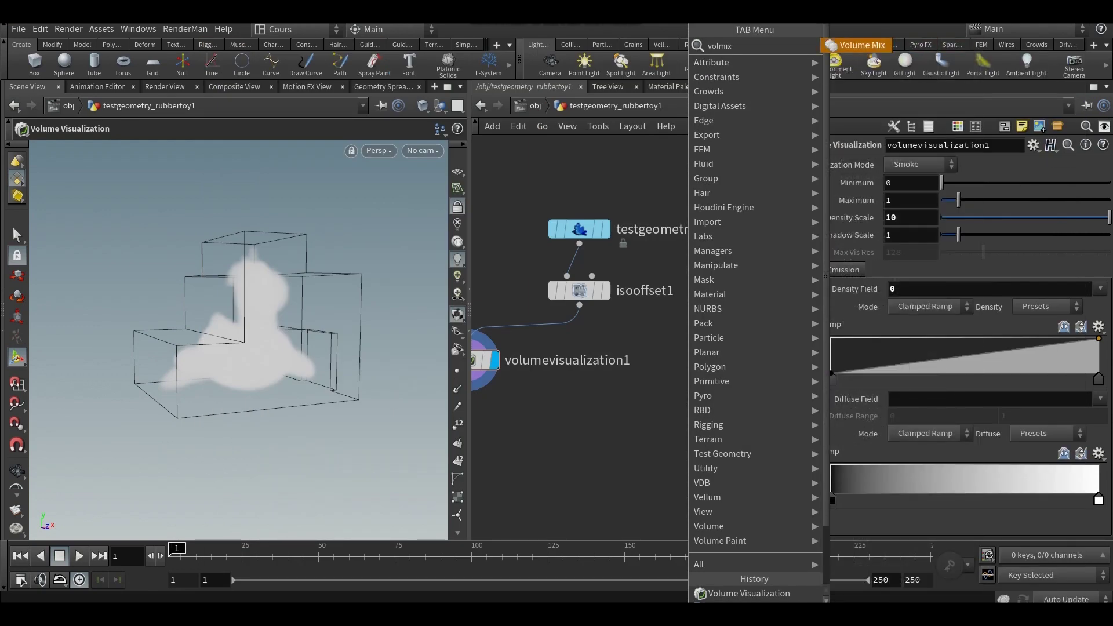
key("Return")
left_click(688, 360)
left_click_drag(580, 305, 677, 343)
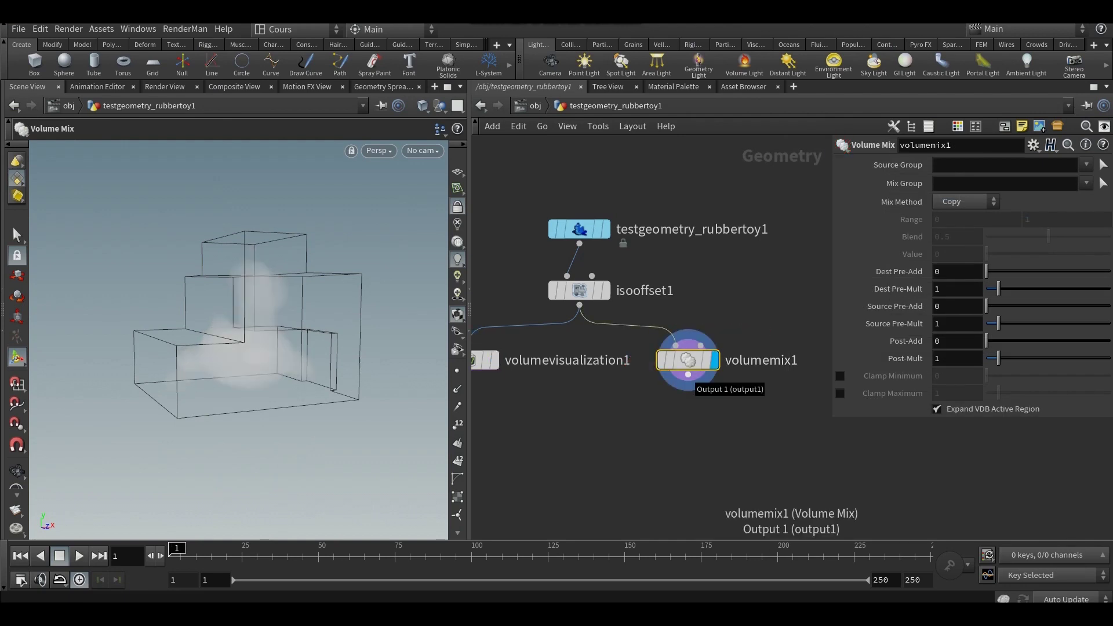
middle_click_drag(693, 394, 645, 401)
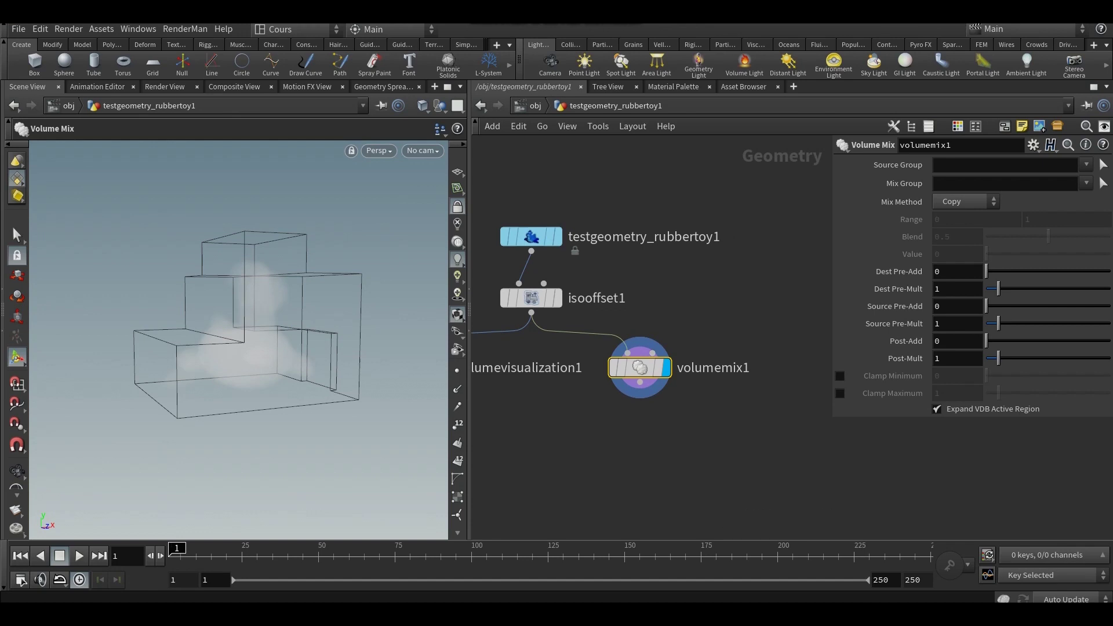
Keep the Volume Mix method as Copy, set Post-Mult to 10 and inspect the denser volume from several angles.
left_click(965, 201)
left_click(957, 216)
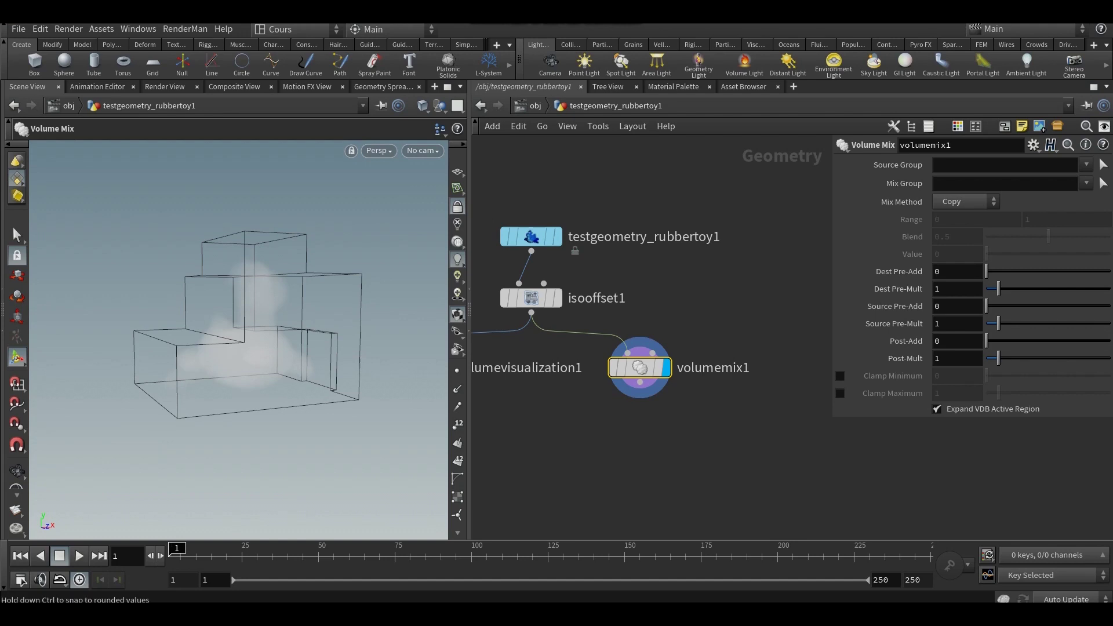
left_click_drag(998, 358, 1109, 359)
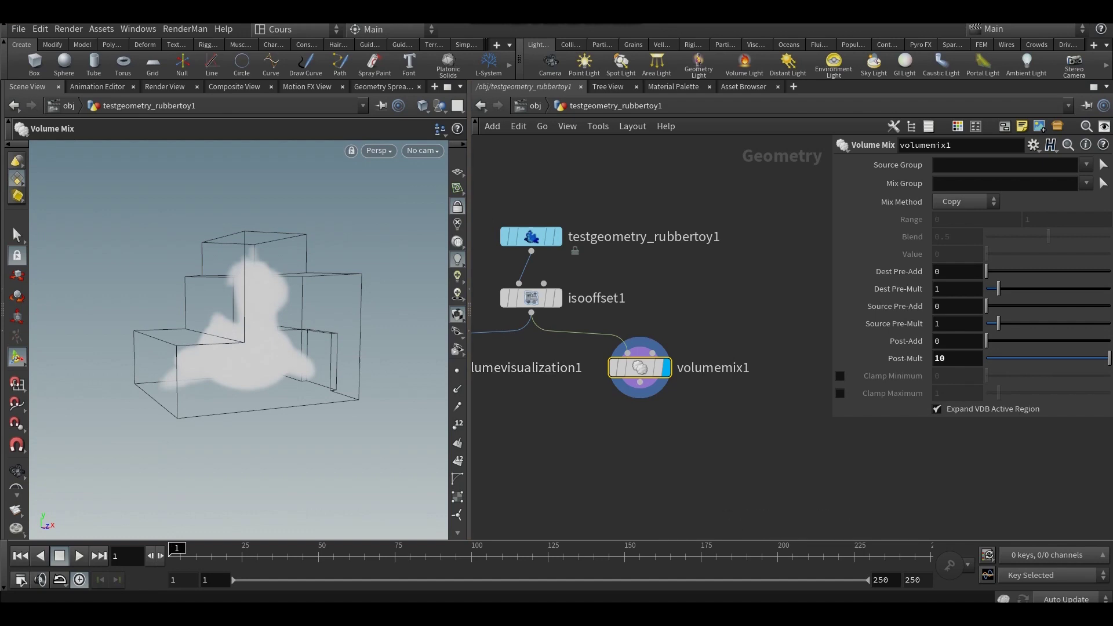
left_click_drag(202, 325, 337, 330, "alt")
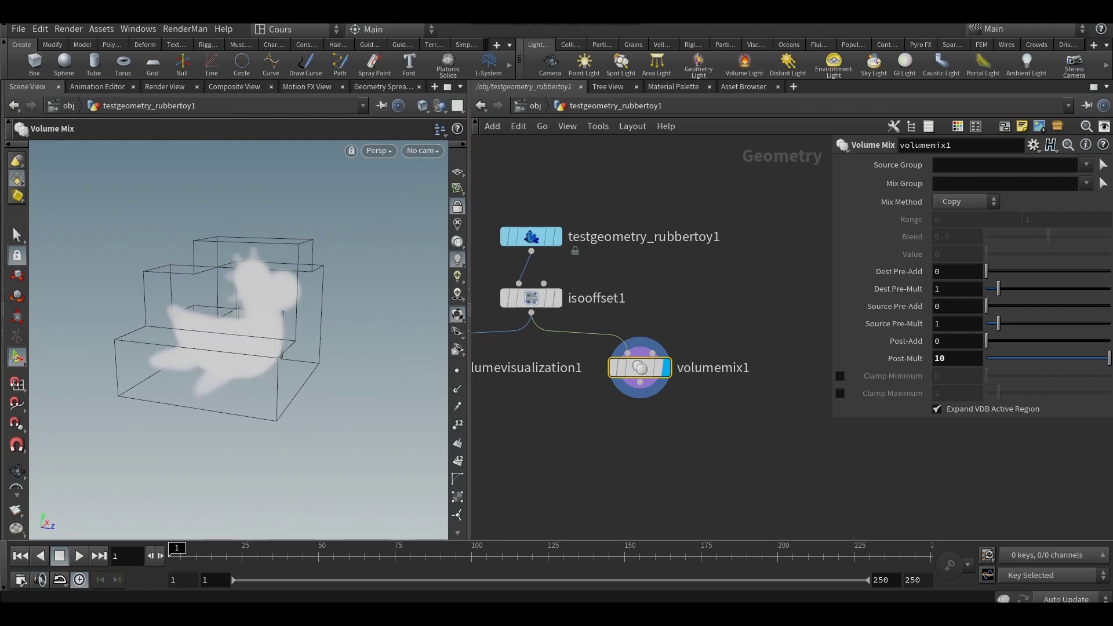
left_click_drag(301, 342, 180, 340, "alt")
middle_click_drag(591, 418, 594, 419)
Return to the object level and create a new camera from the current view of the rubber toy.
left_click(532, 105)
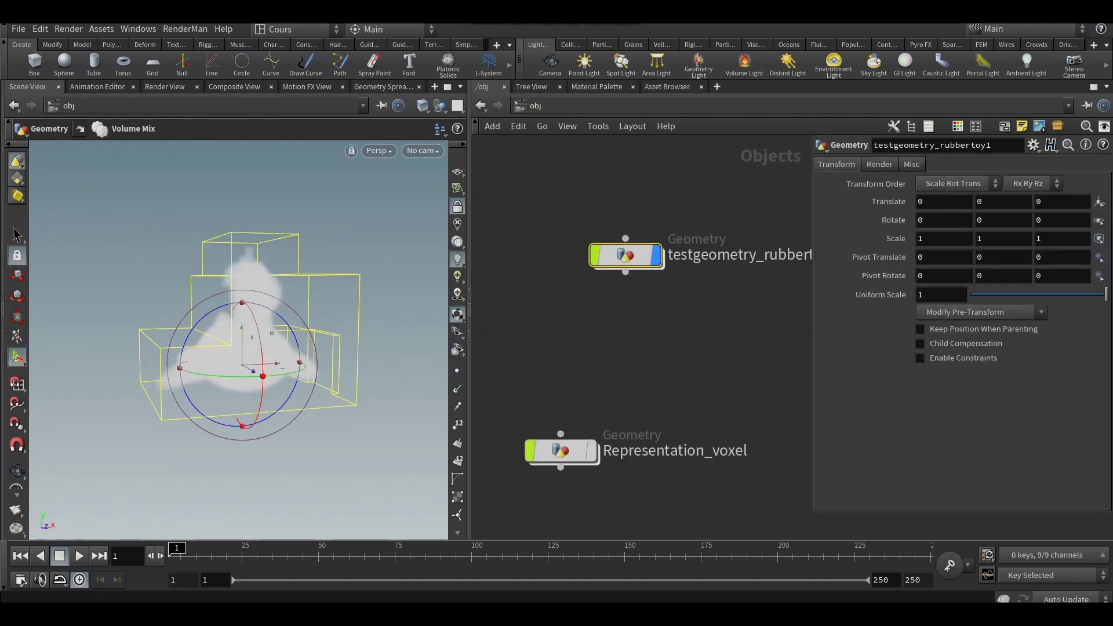
middle_click_drag(626, 284, 600, 372)
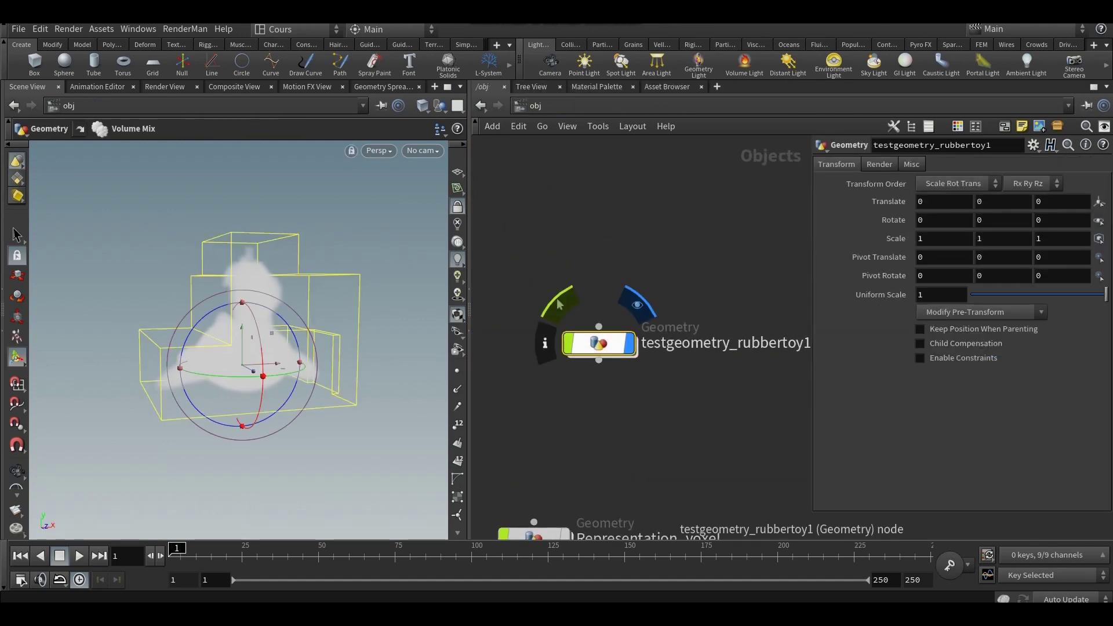
left_click_drag(599, 343, 591, 292)
left_click(422, 151)
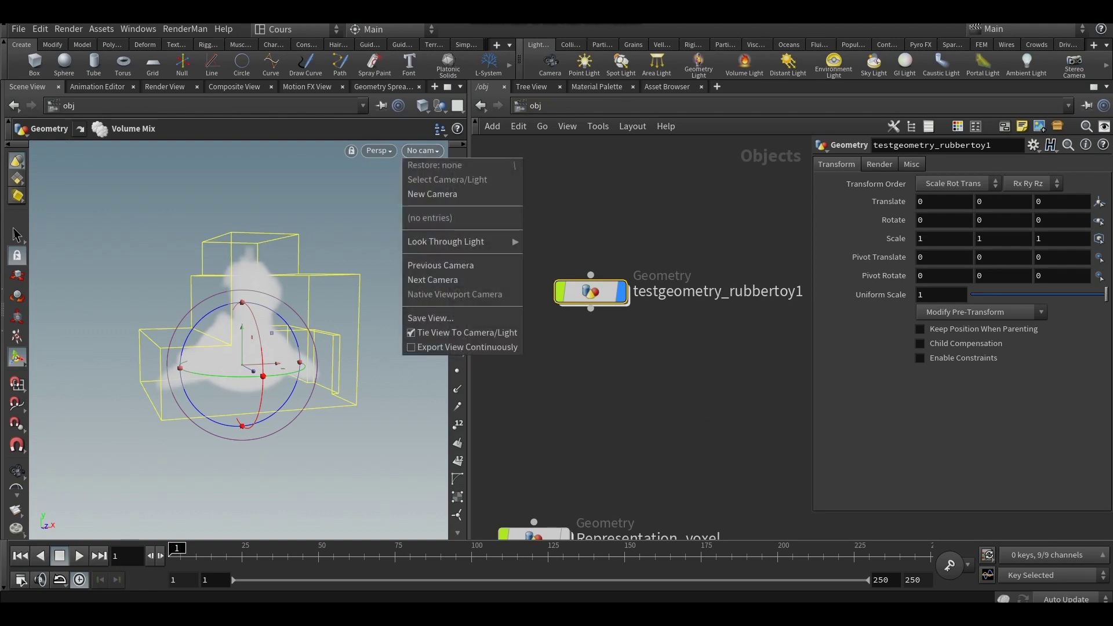
left_click(432, 194)
middle_click_drag(571, 284, 650, 309)
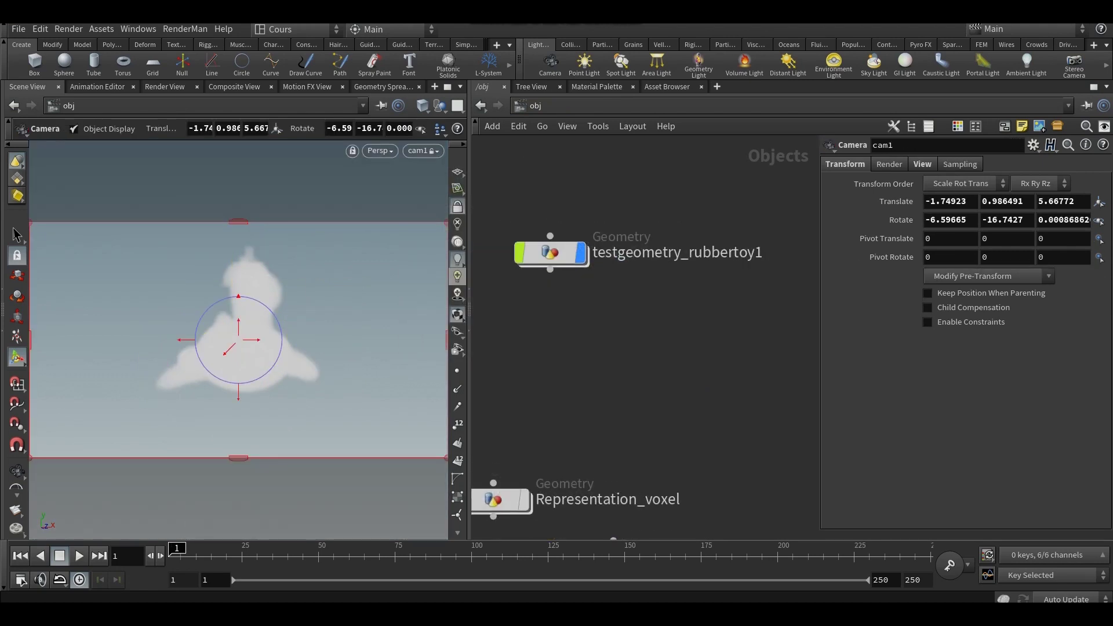
Create a second Billowy Smoke material in /mat and assign it to the rubber toy volume.
left_click(597, 86)
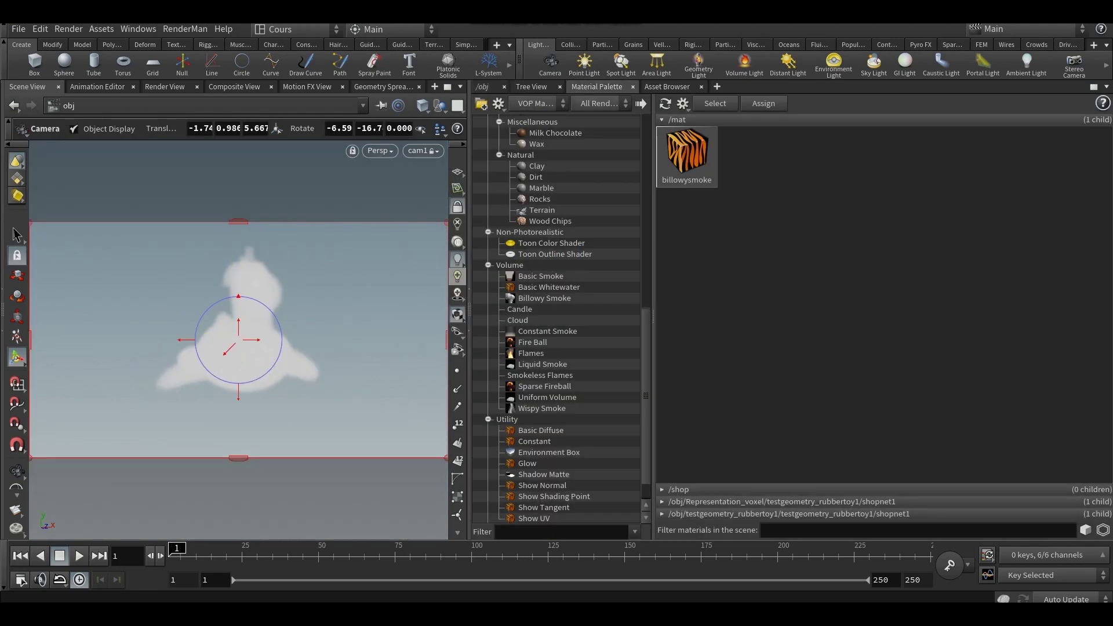
scroll(557, 319, "down", 2)
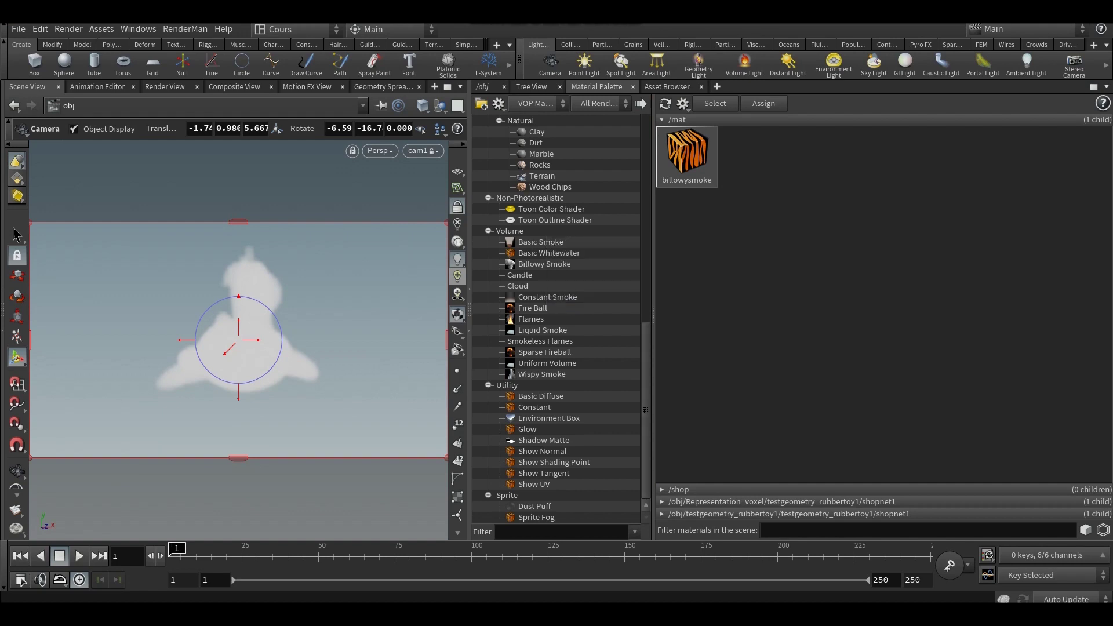
left_click(545, 264)
left_click_drag(544, 264, 794, 243)
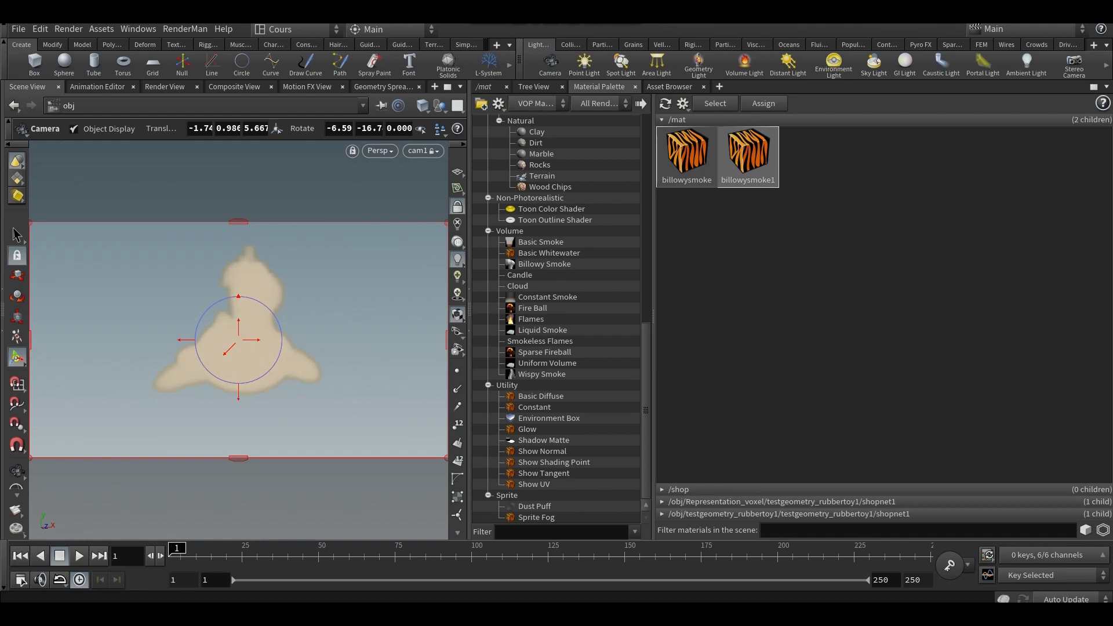
Return to the object network and check the render and transform settings of testgeometry_rubbertoy1.
left_click(485, 87)
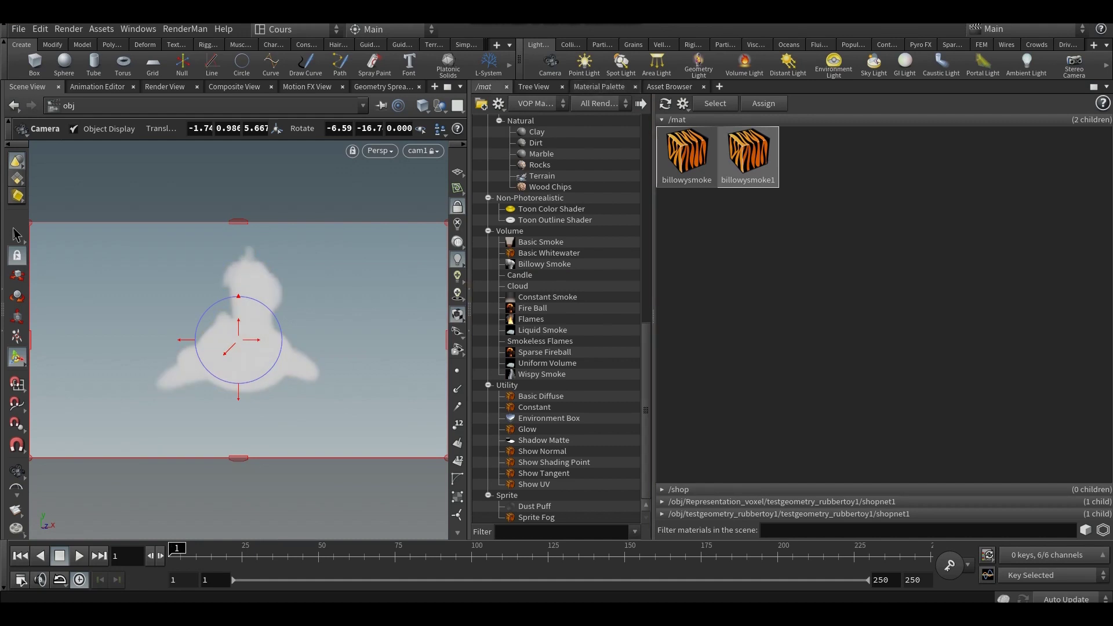
left_click(537, 106)
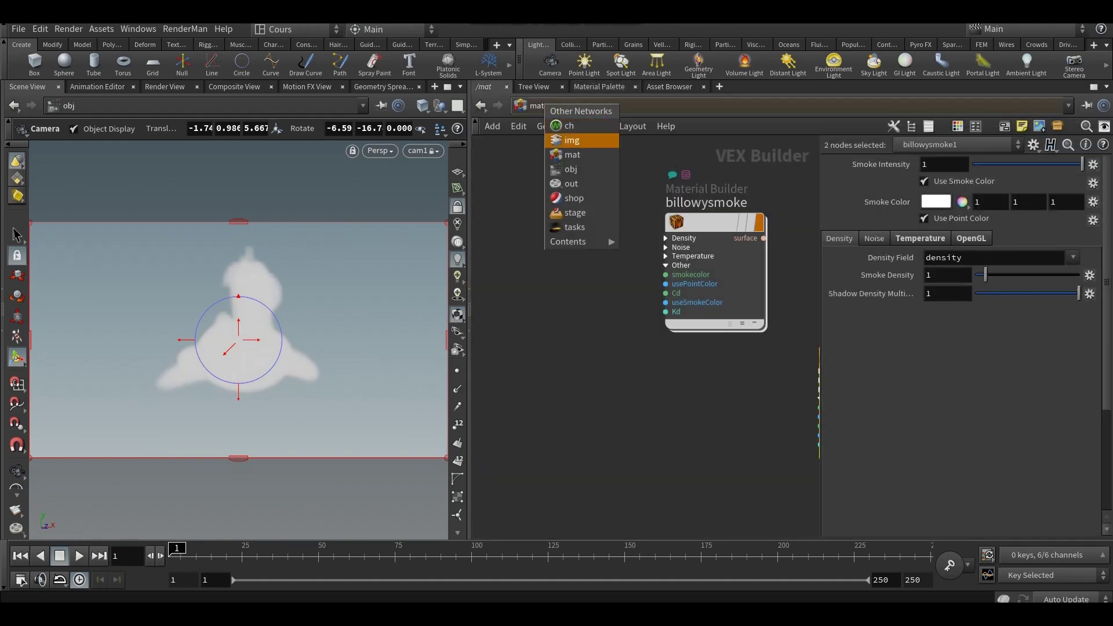
left_click(574, 168)
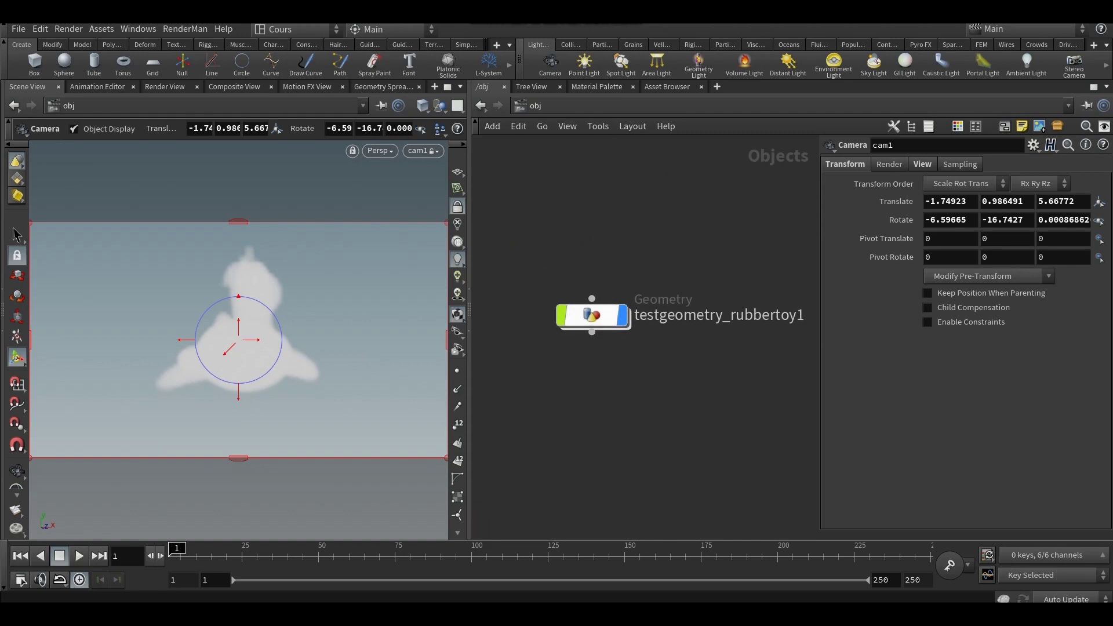
left_click(592, 315)
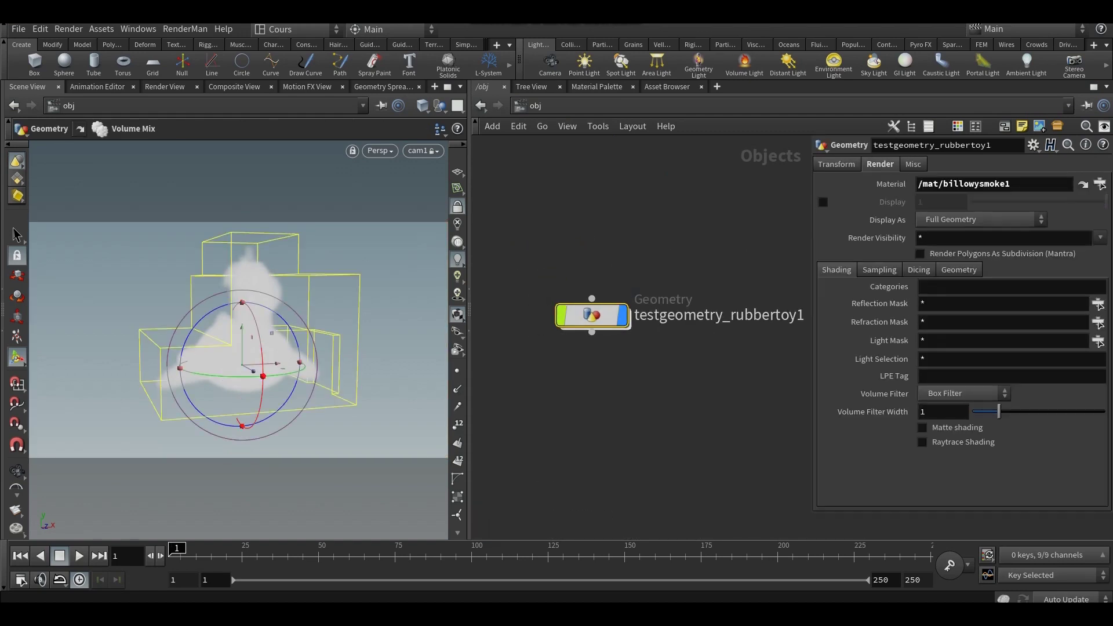
left_click(837, 165)
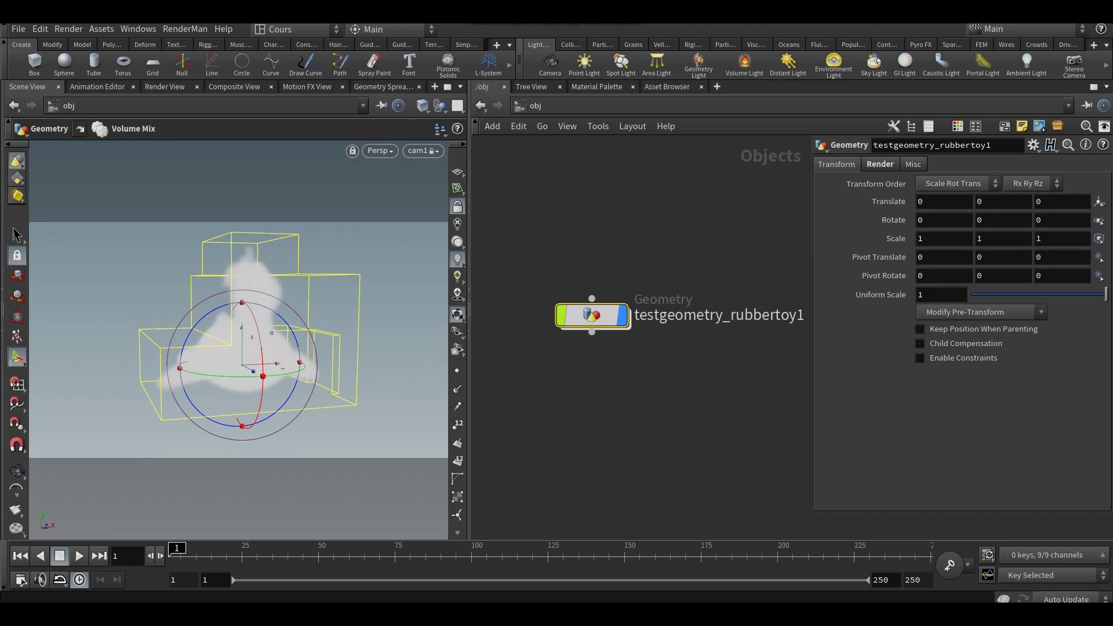
Reframe the rubber toy through cam1, place a Distant Light beside it and rotate the light towards the toy.
key("Escape")
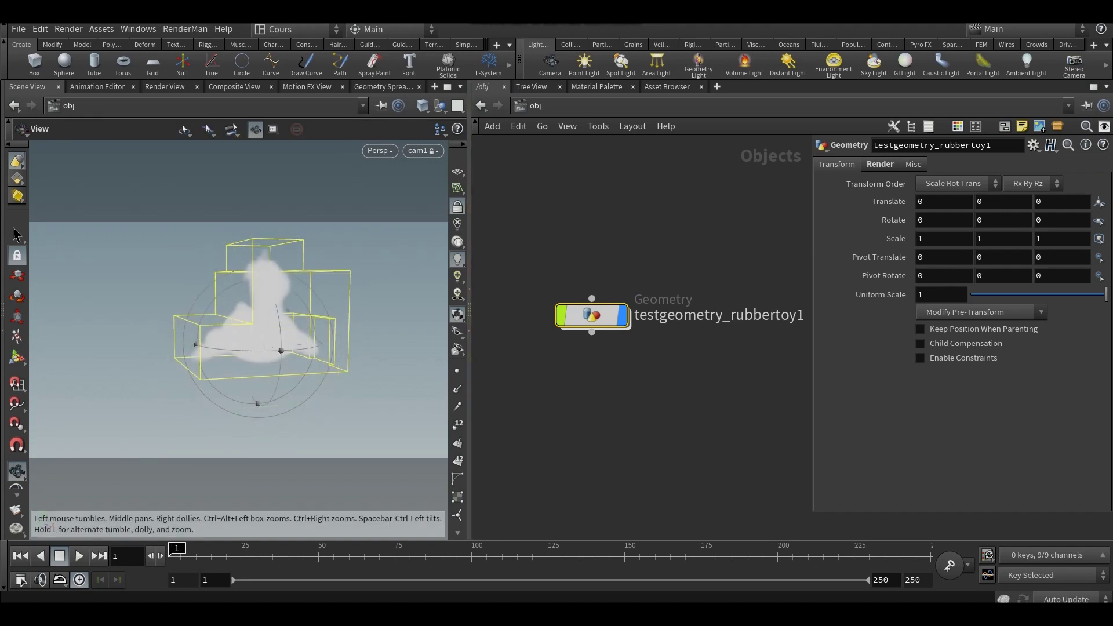
left_click_drag(272, 325, 273, 302)
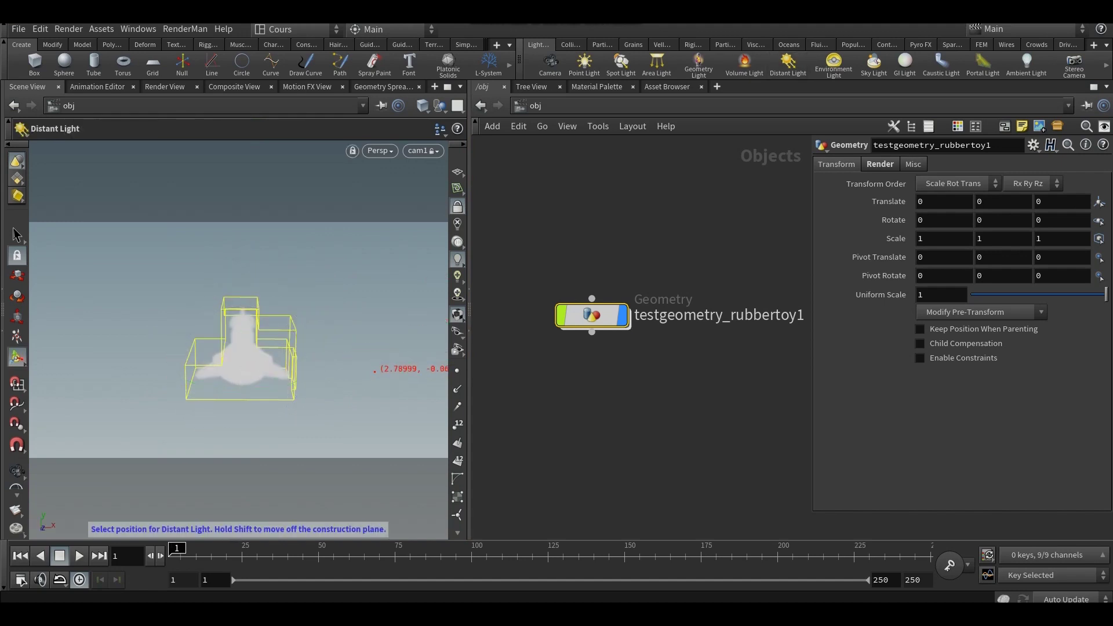
left_click(377, 370)
left_click_drag(337, 384, 428, 388)
left_click_drag(342, 328, 320, 353)
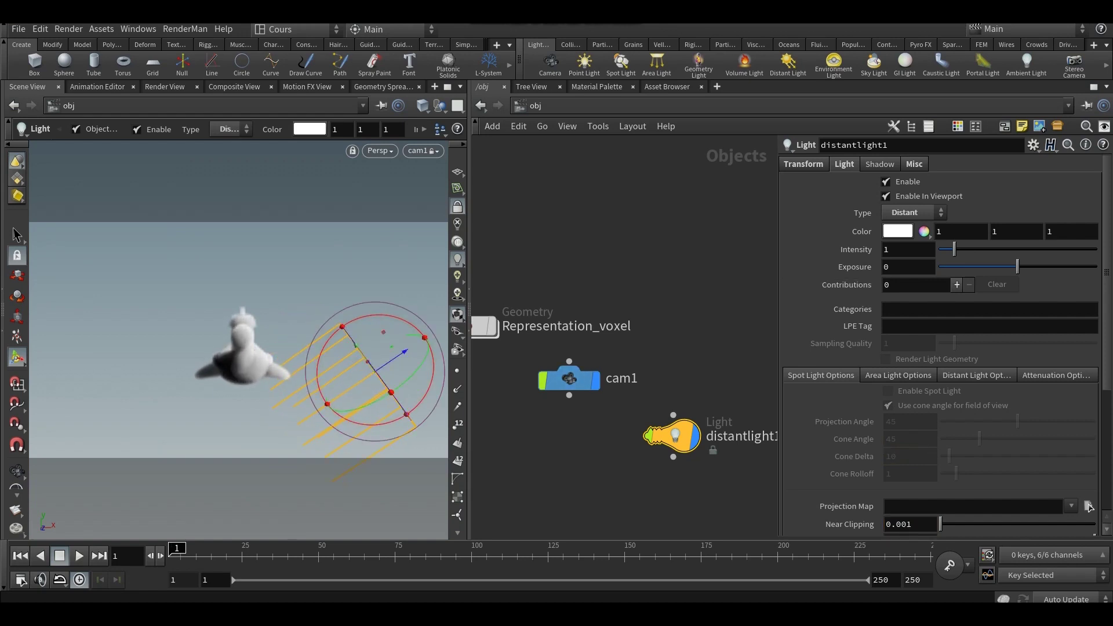
Set the distant light's color to orange, FF7F00 (RGB 1, 0.5, 0).
left_click(896, 231)
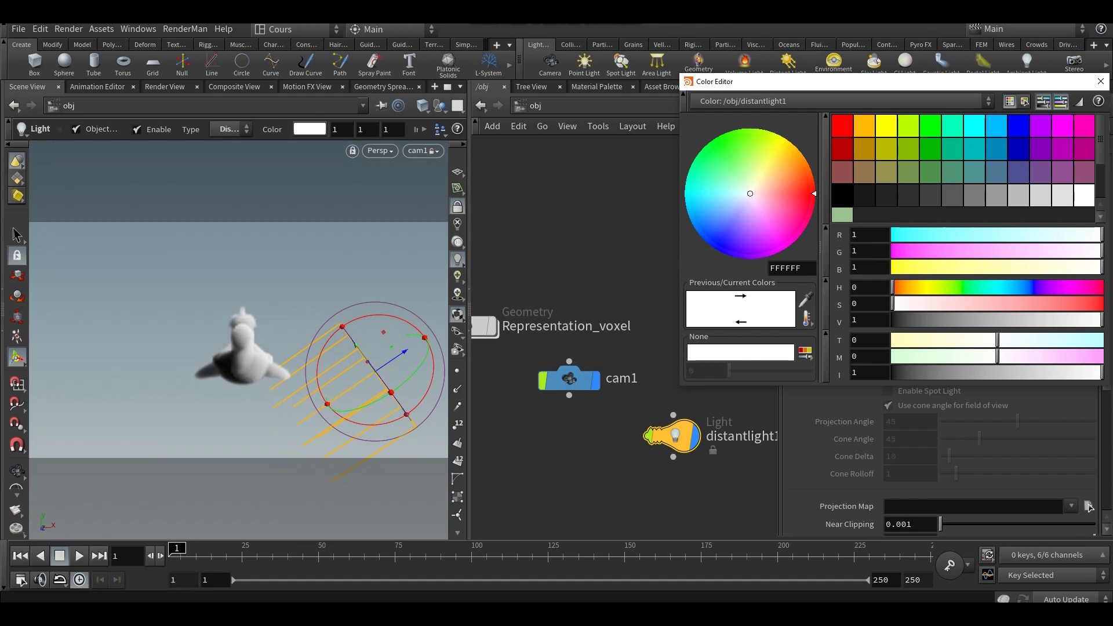
left_click(805, 162)
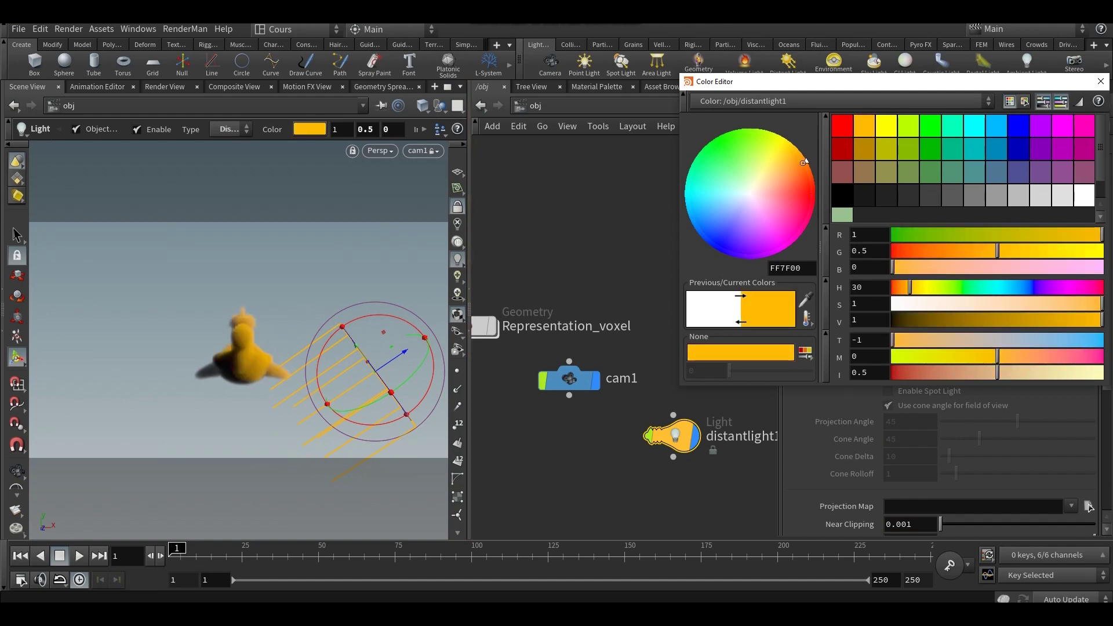
Move the orange distant light farther from the toy, then add a second Distant Light on the opposite side, rotated towards the toy.
left_click_drag(403, 354, 462, 314)
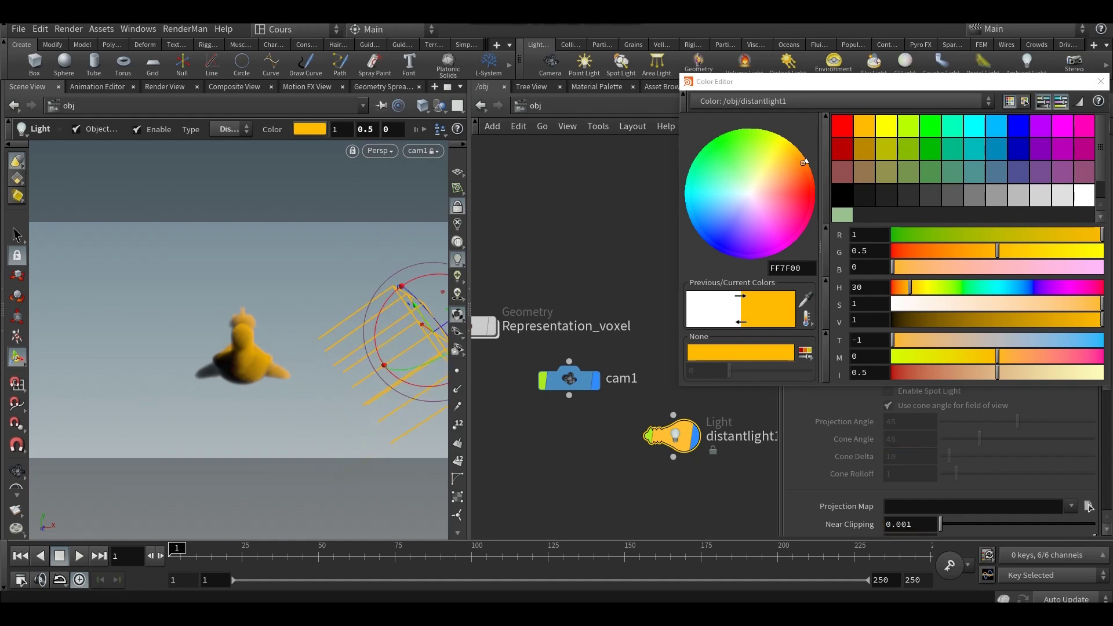
left_click(788, 61)
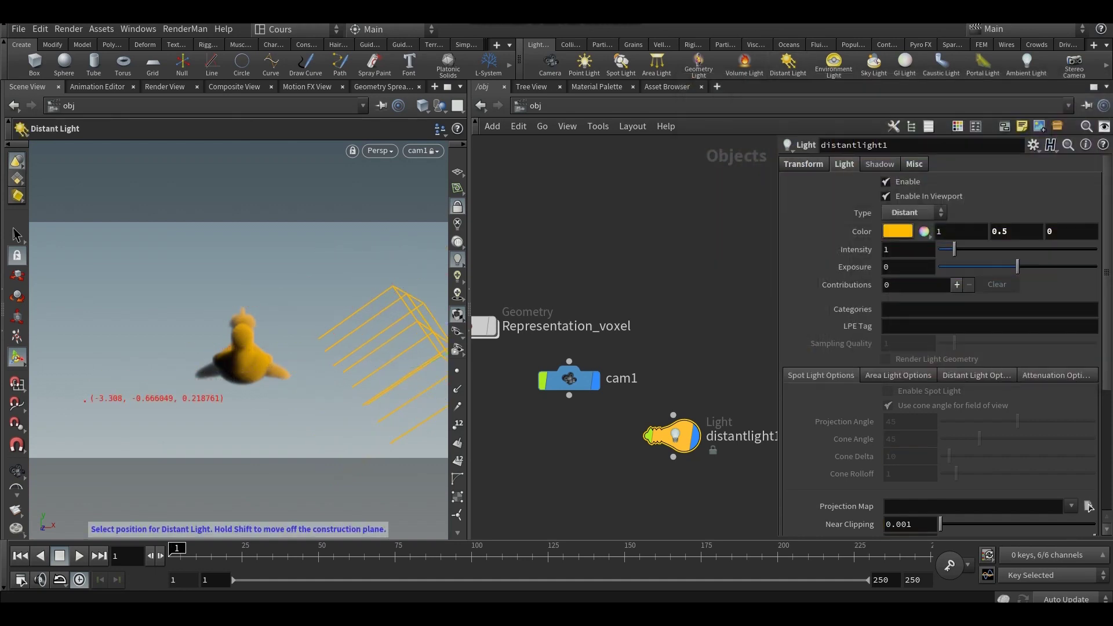
left_click(66, 401)
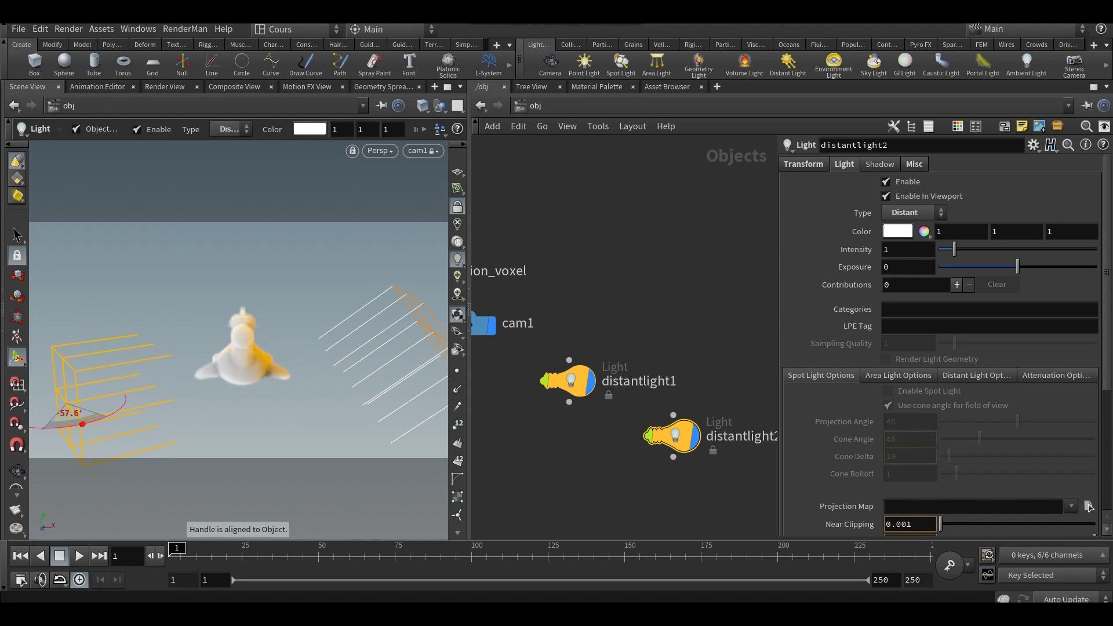
left_click_drag(96, 355, 77, 348)
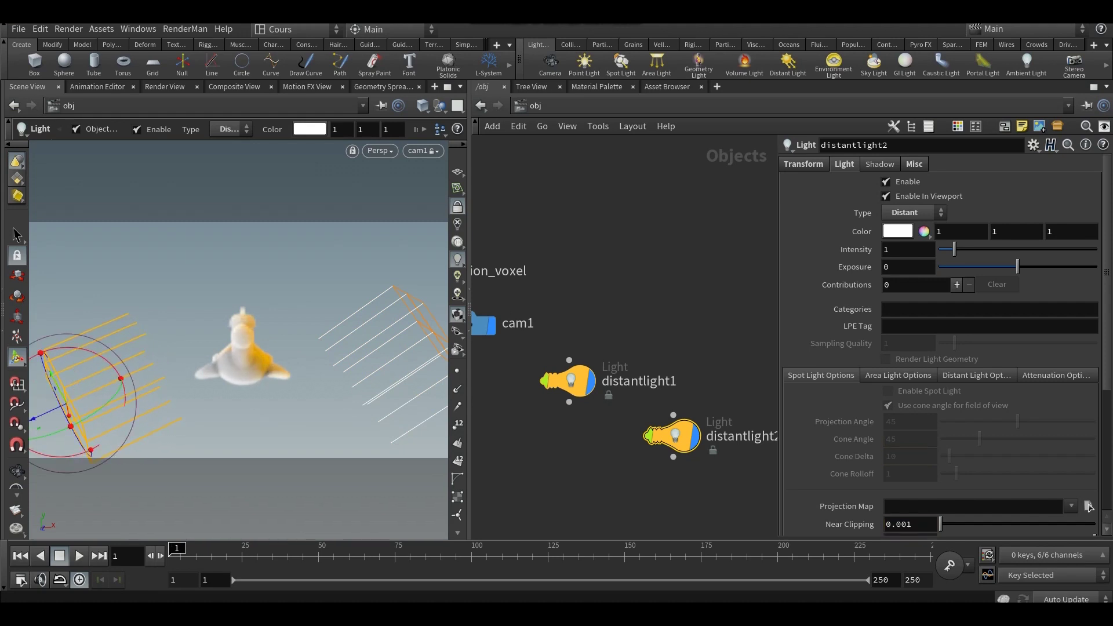
Set the second distant light's color to cyan, 2DFFFF, with red at 0.177, and its intensity to 0.33.
left_click(898, 231)
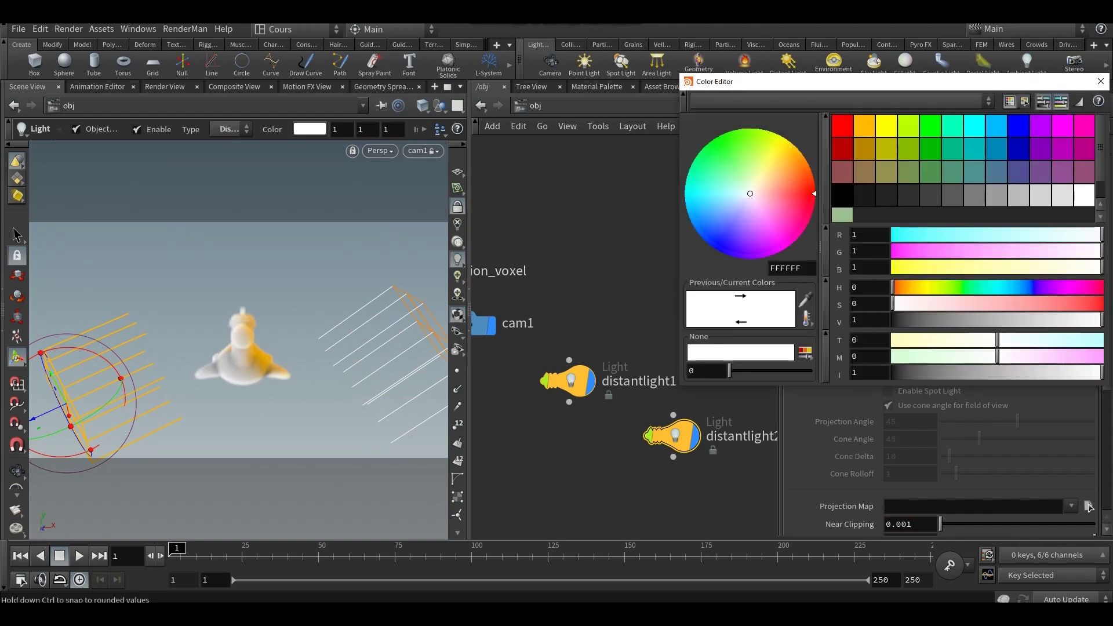
left_click(915, 234)
left_click_drag(914, 235, 930, 234)
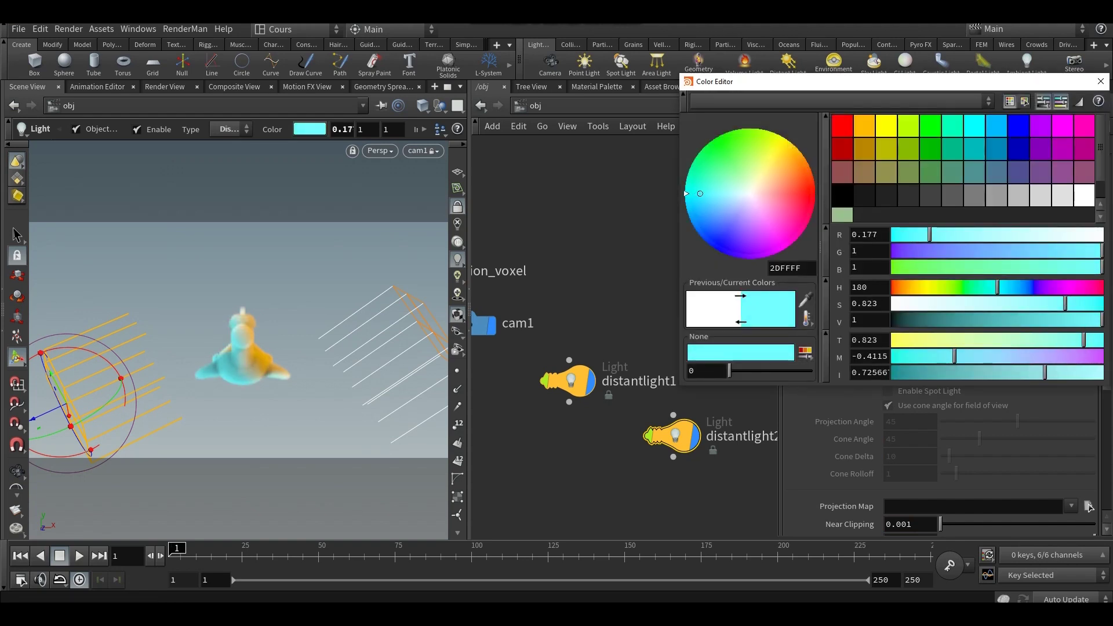
left_click(1101, 82)
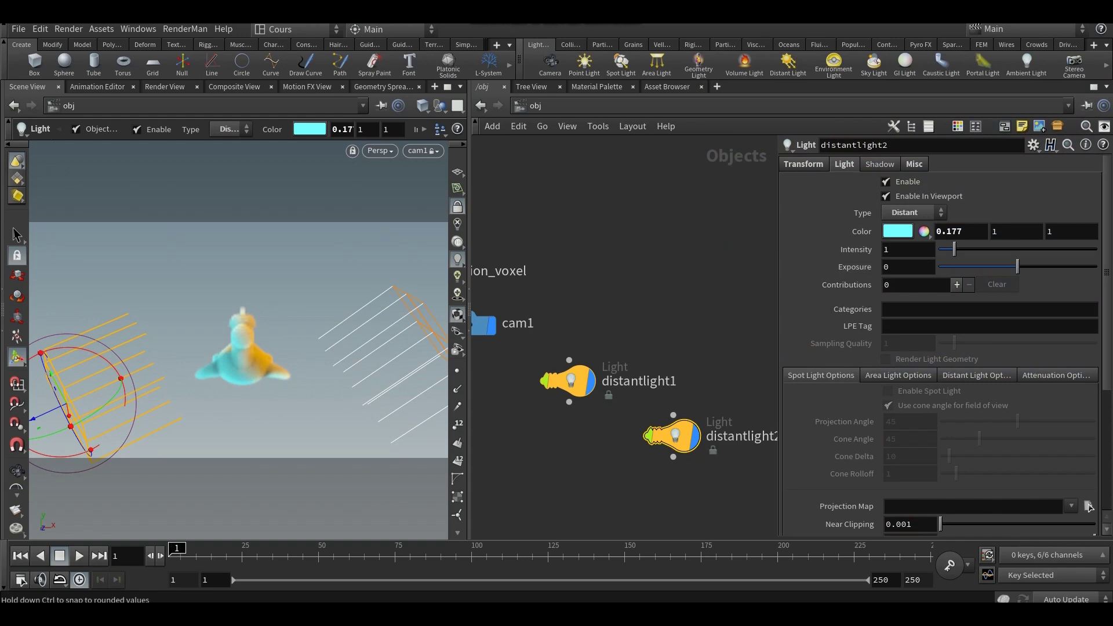
left_click_drag(954, 249, 944, 249)
Reframe the rubber toy and render it through /obj/cam1 in the Render View.
scroll(249, 336, "up", 5)
left_click_drag(232, 336, 255, 338, "alt")
left_click_drag(203, 330, 325, 319)
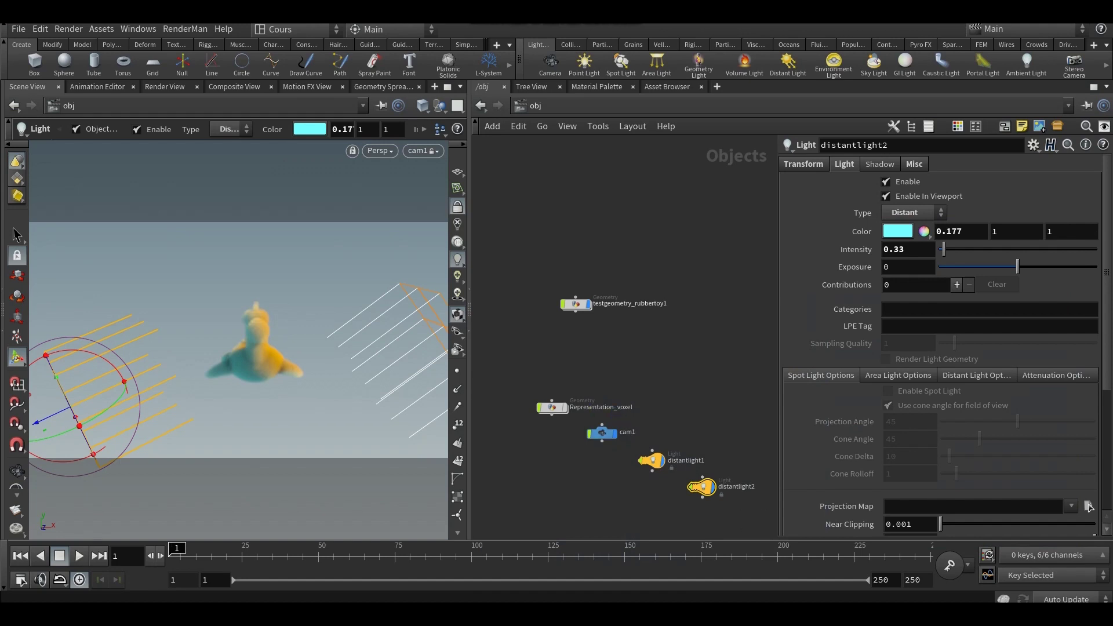
left_click(165, 87)
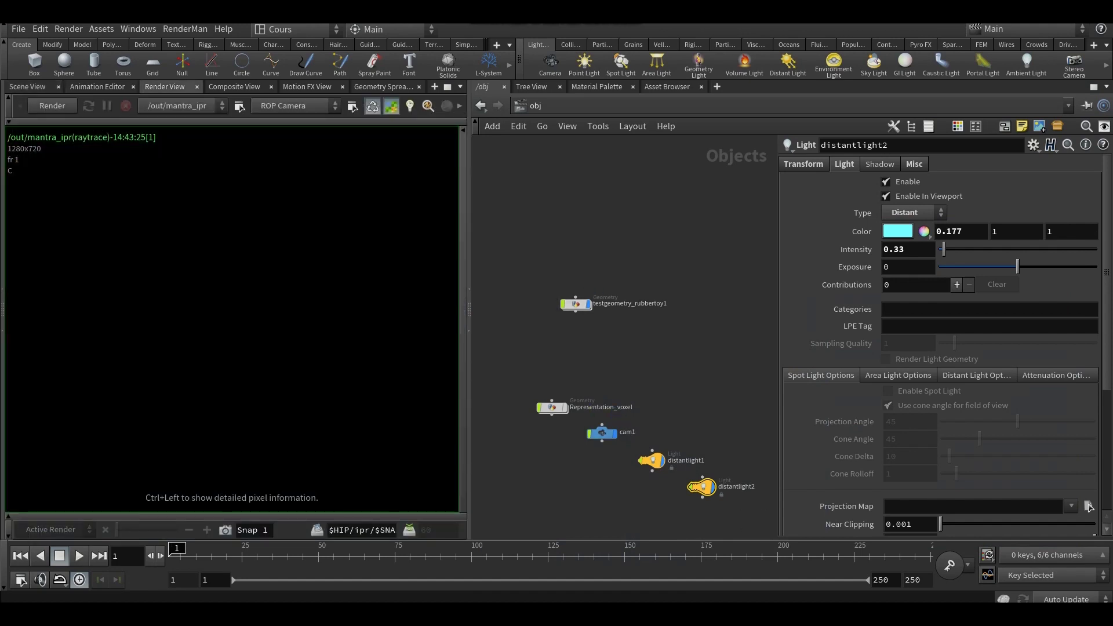
left_click(296, 105)
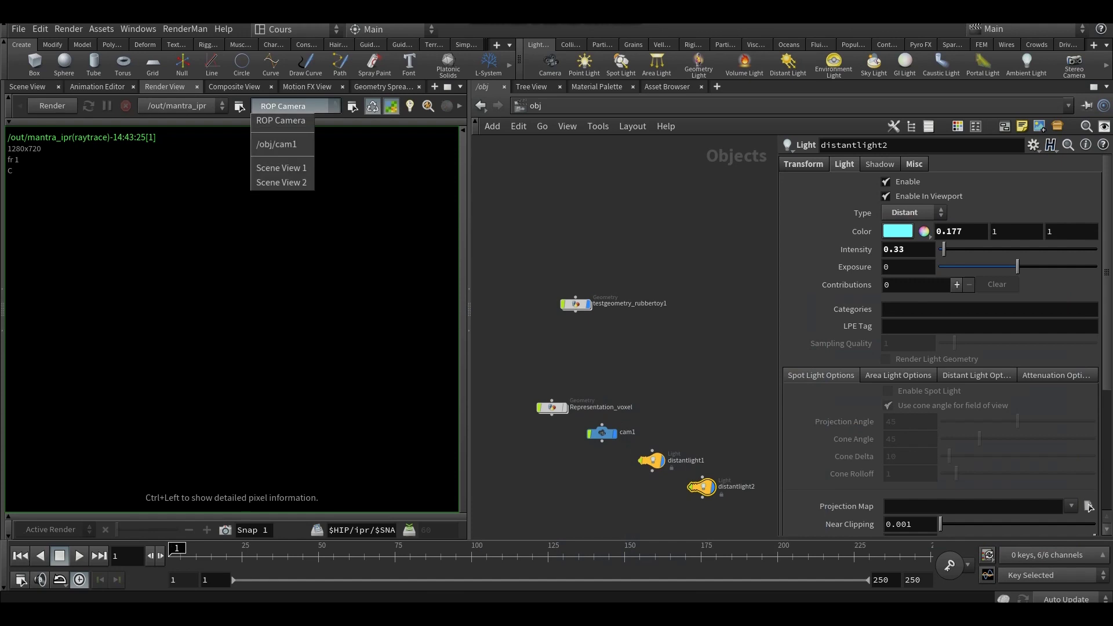
left_click(277, 145)
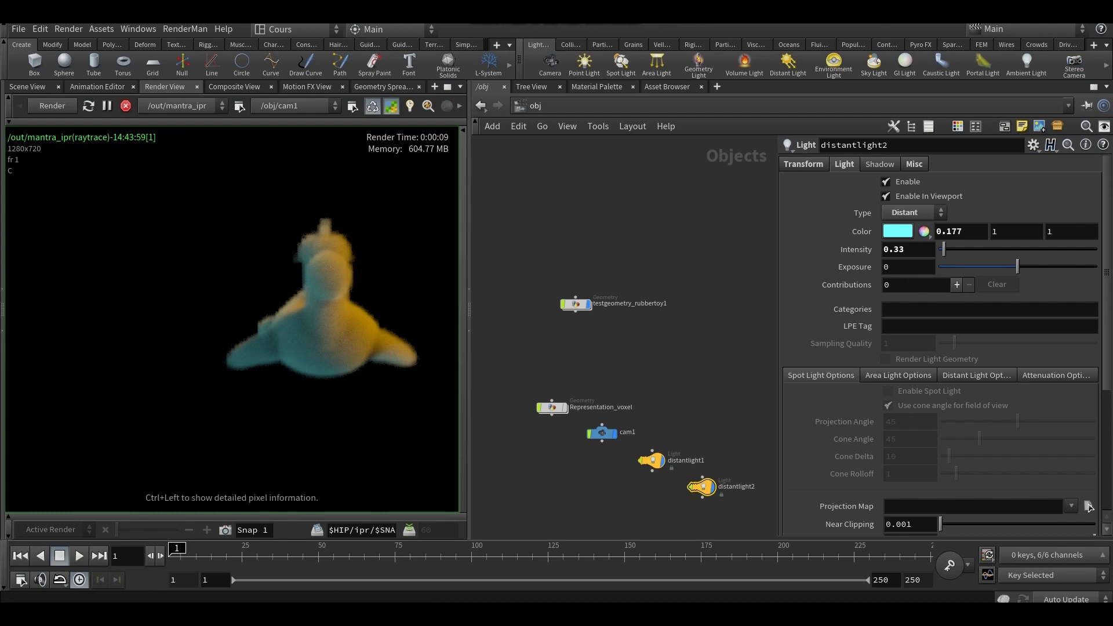
Enter the testgeometry_rubbertoy1 network and set volumemix1's Post-Mult to 1.
left_click(576, 304)
double_click(576, 304)
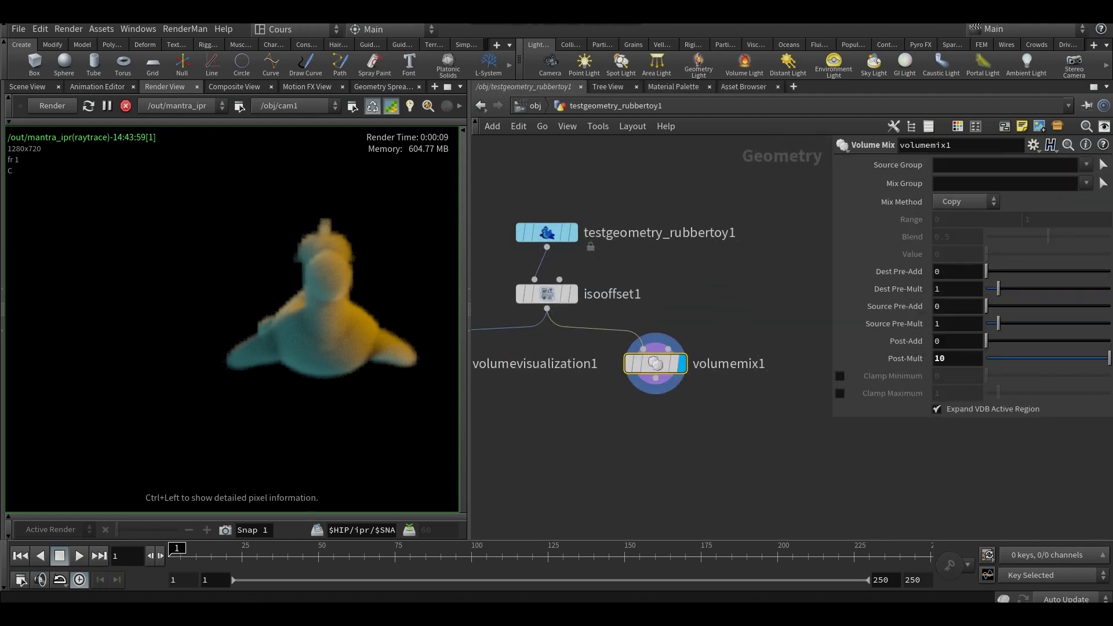
left_click(945, 358)
key("BackSpace")
key("Return")
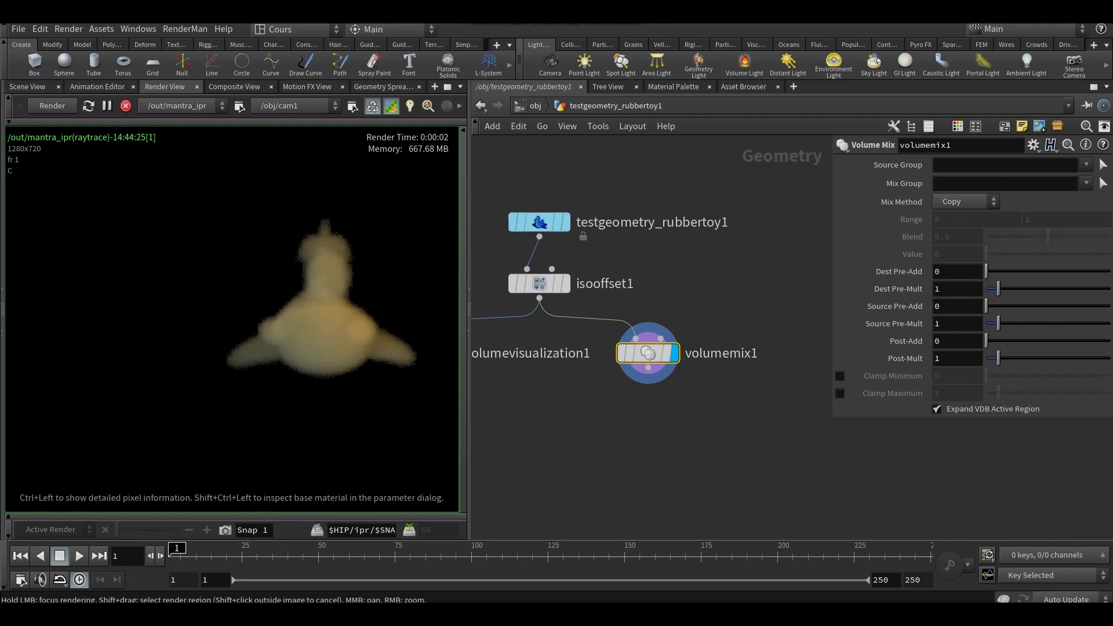
Try a volumemix1 Post-Mult of 5.07 and an isooffset1 Uniform Sampling Divs of 9.
left_click_drag(999, 358, 1049, 359)
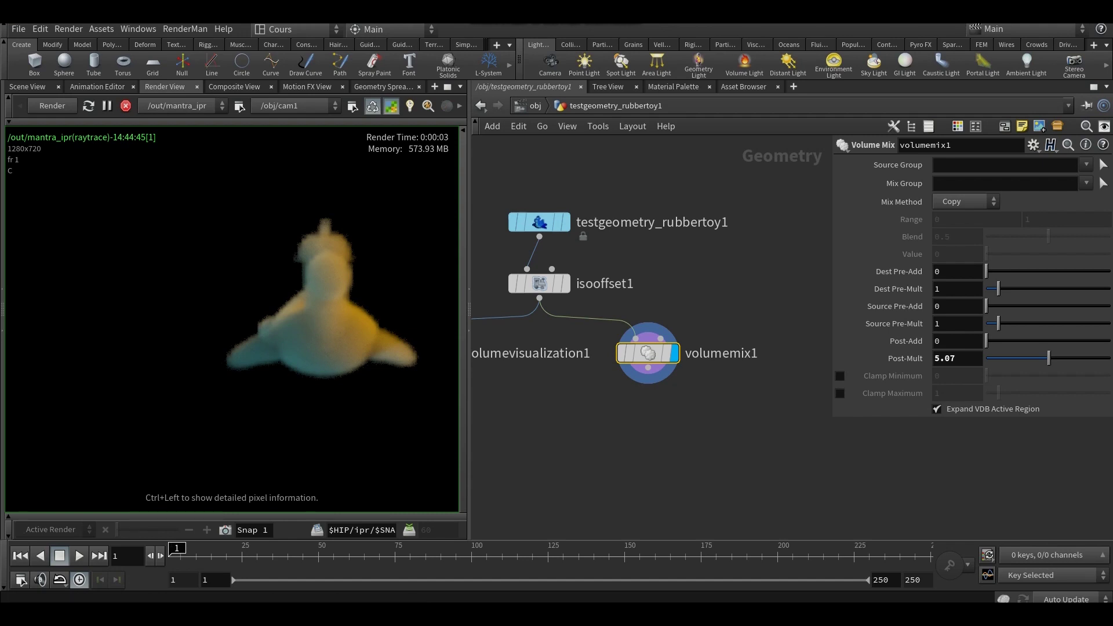
middle_click_drag(540, 283, 584, 343)
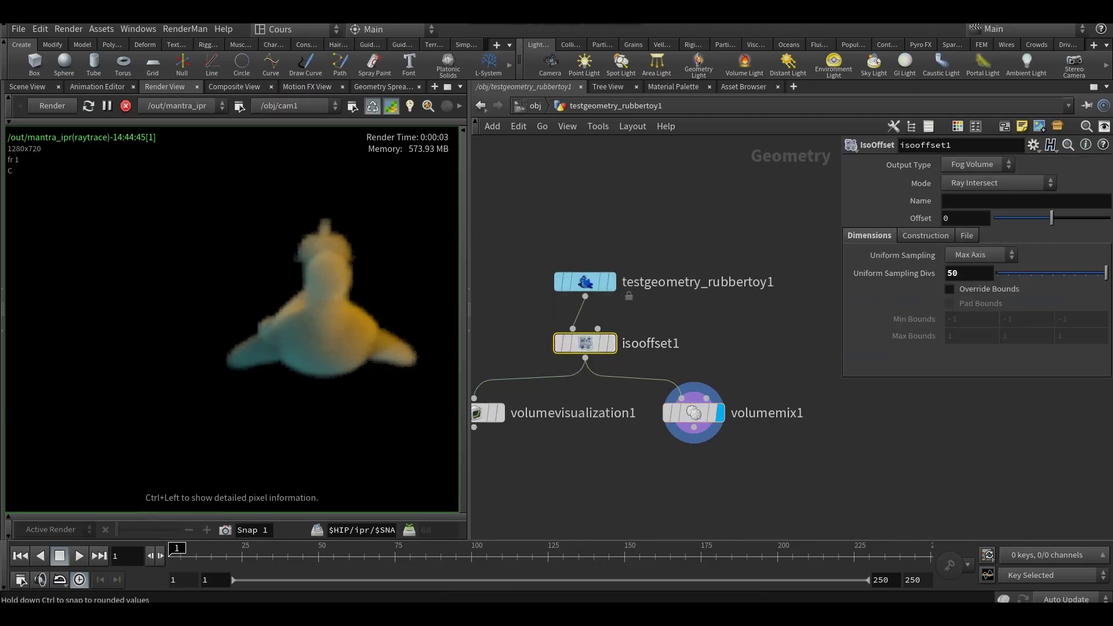
left_click_drag(1105, 273, 1016, 273)
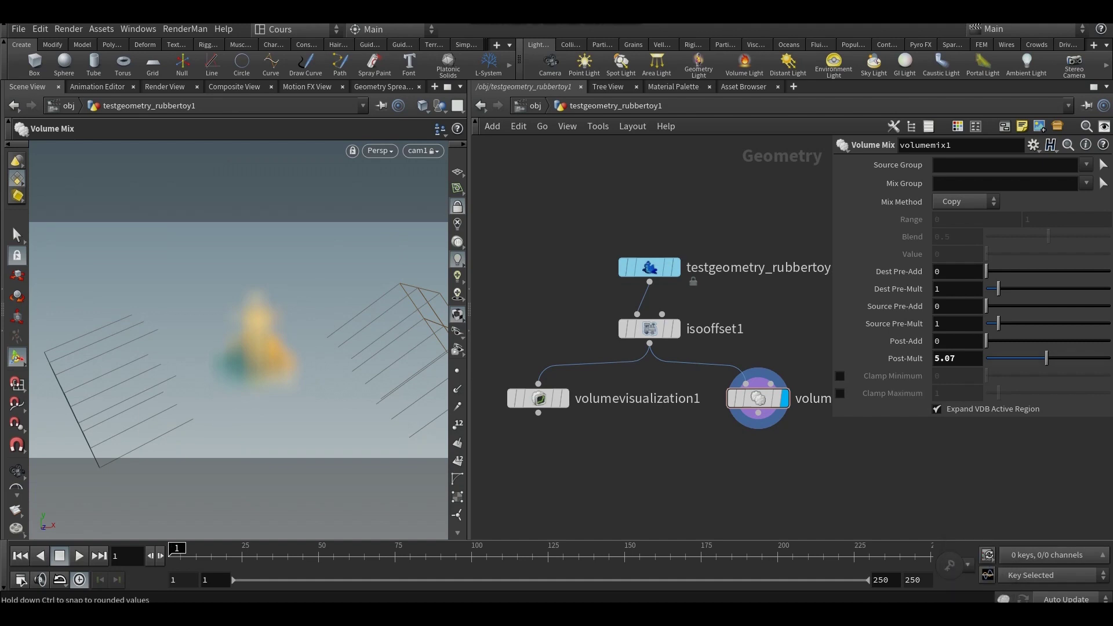
Set volumemix1's Post-Mult to 10 and isooffset1's Uniform Sampling Divs to 100.
left_click_drag(1049, 359, 1108, 358)
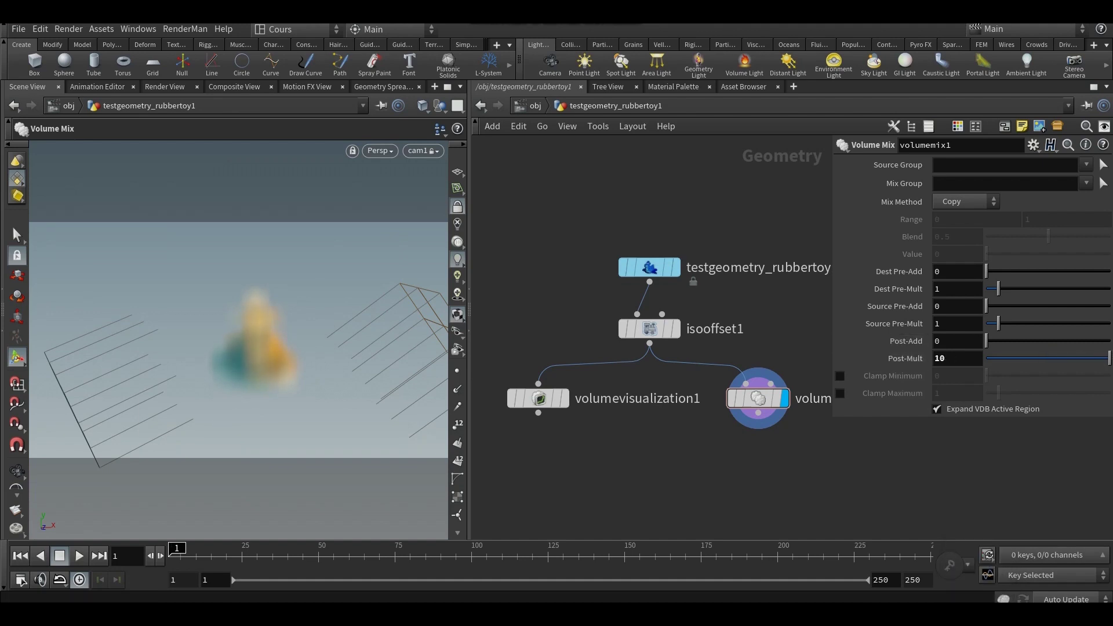
left_click(650, 329)
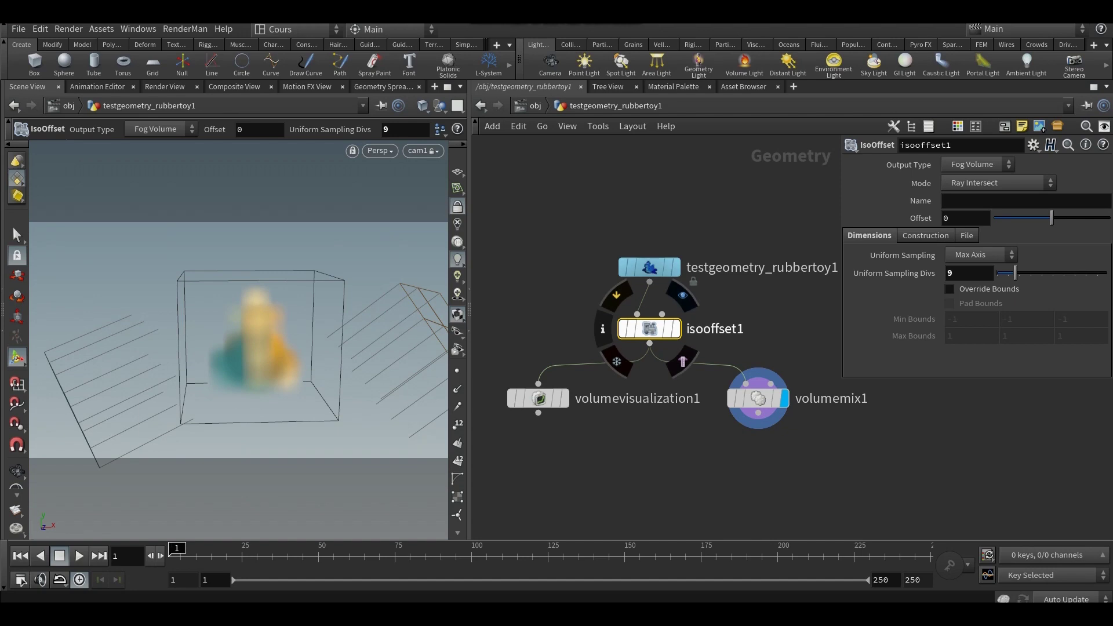
double_click(963, 273)
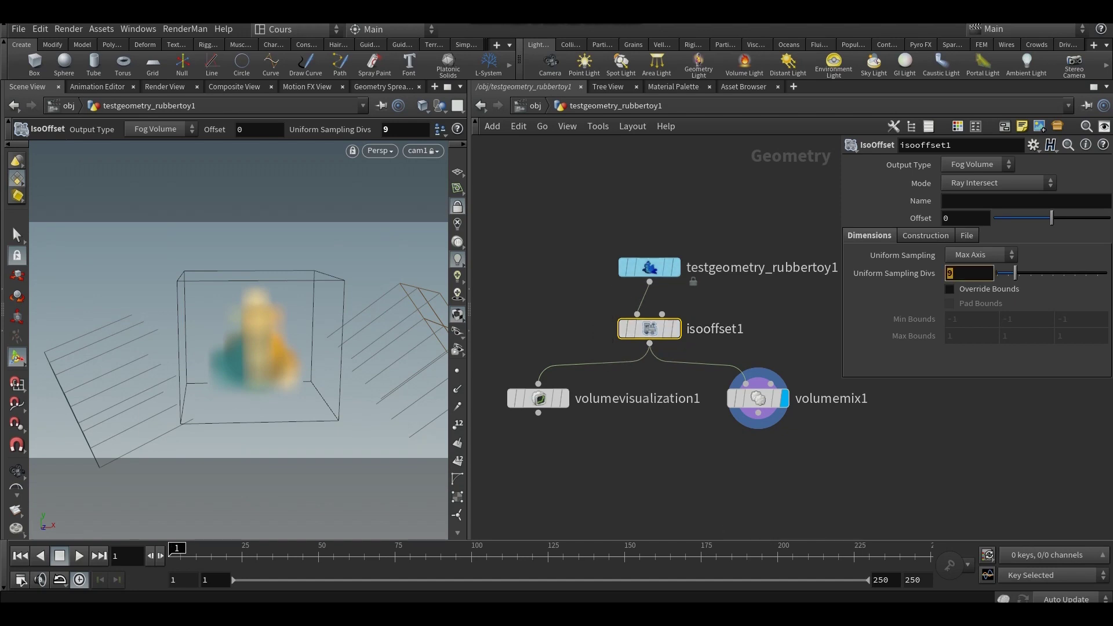
type("100")
key("Return")
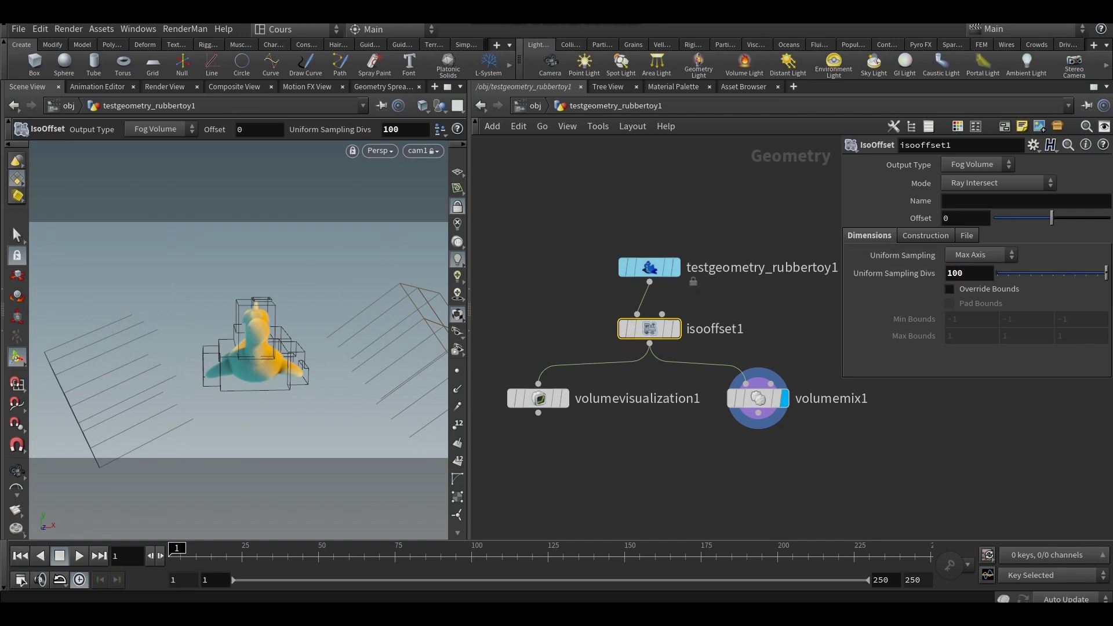
Orbit around the toy, unlock the camera from the view to orbit freely, and return to cam1 with the camera locked to the view.
left_click_drag(232, 348, 331, 359, "alt")
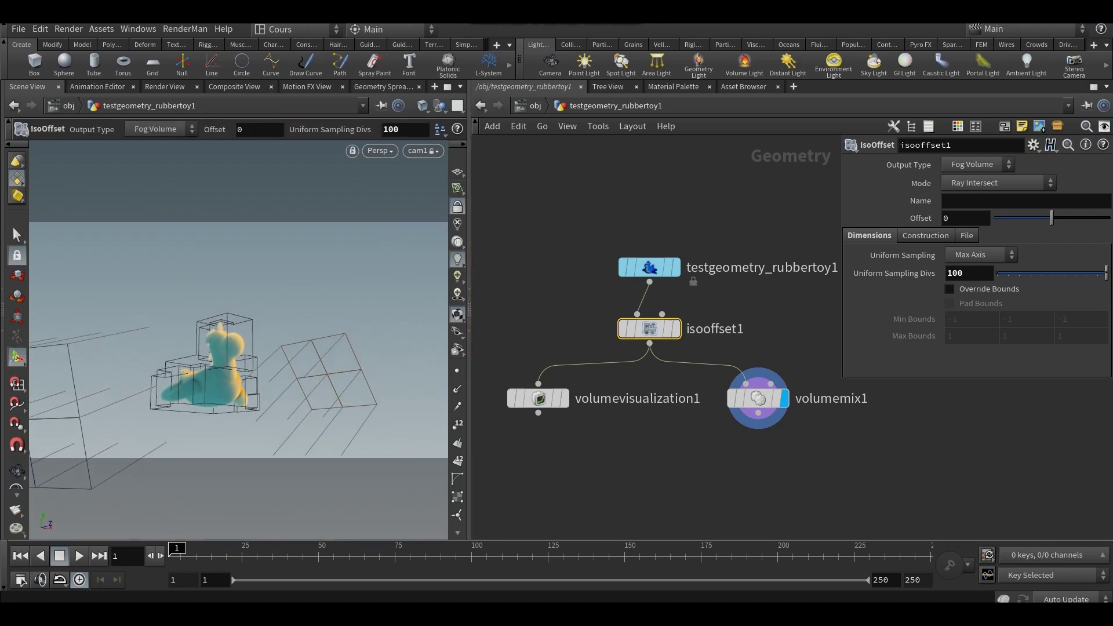
left_click(458, 207)
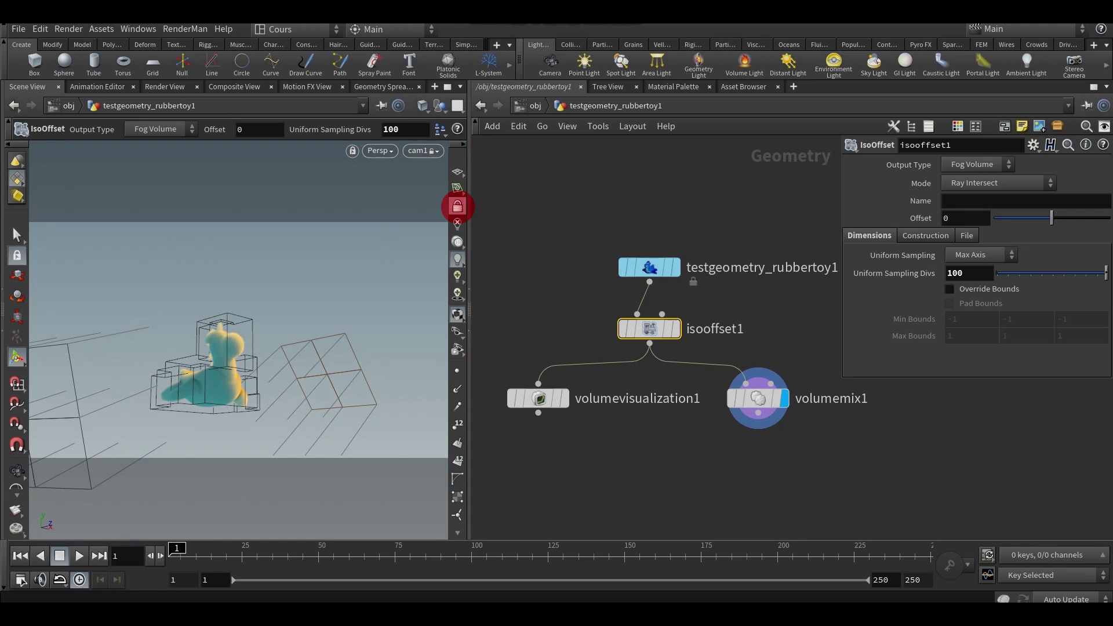
left_click(458, 207)
left_click_drag(255, 348, 342, 354, "alt")
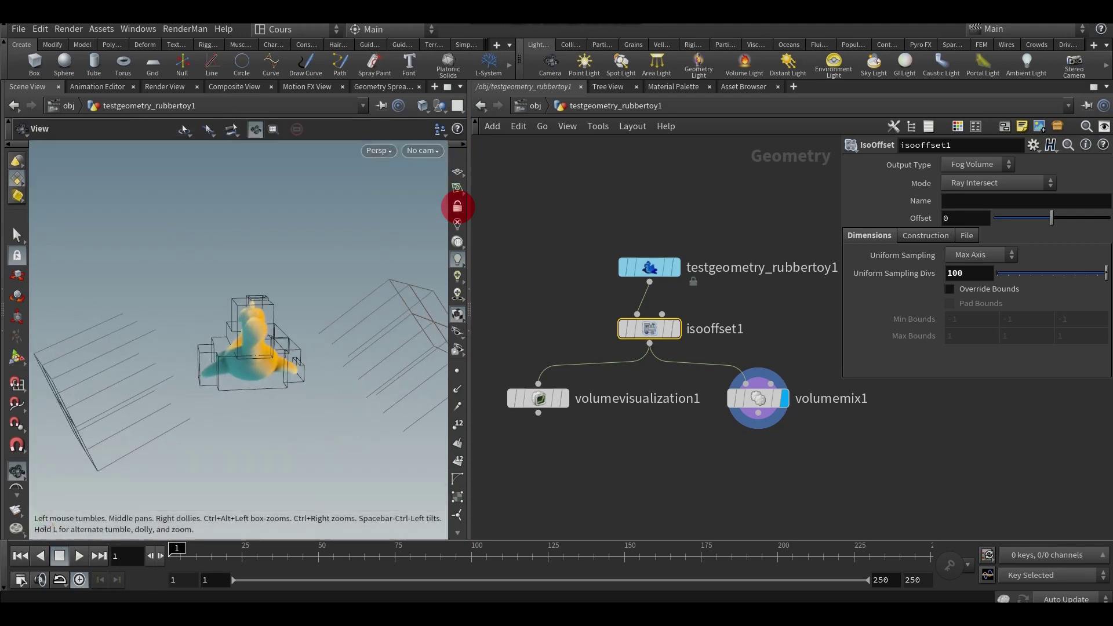
left_click(422, 151)
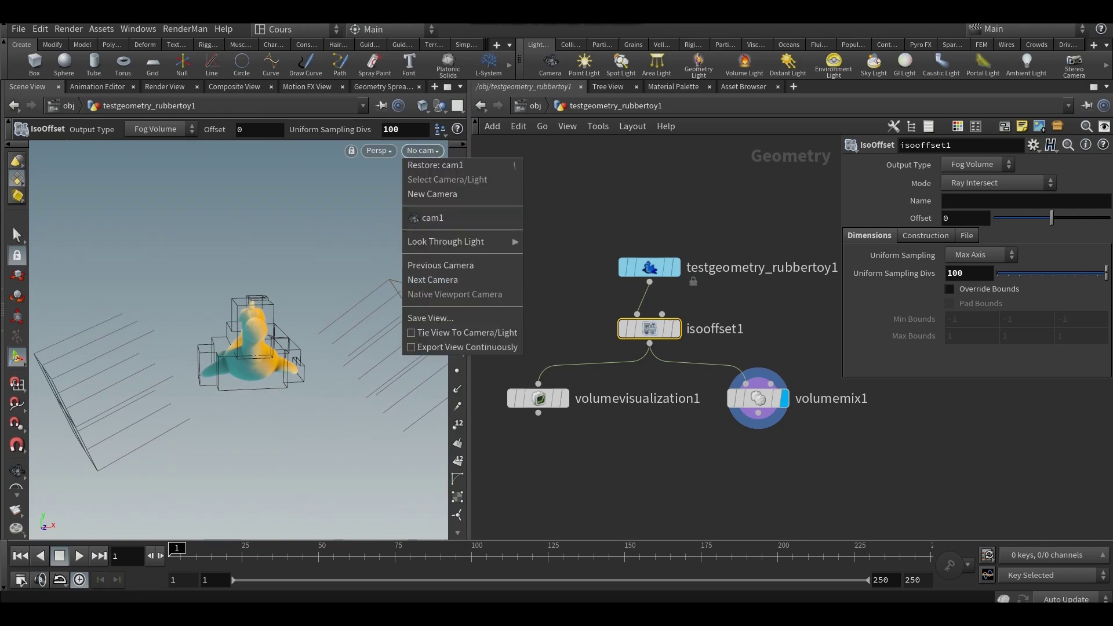
left_click(432, 218)
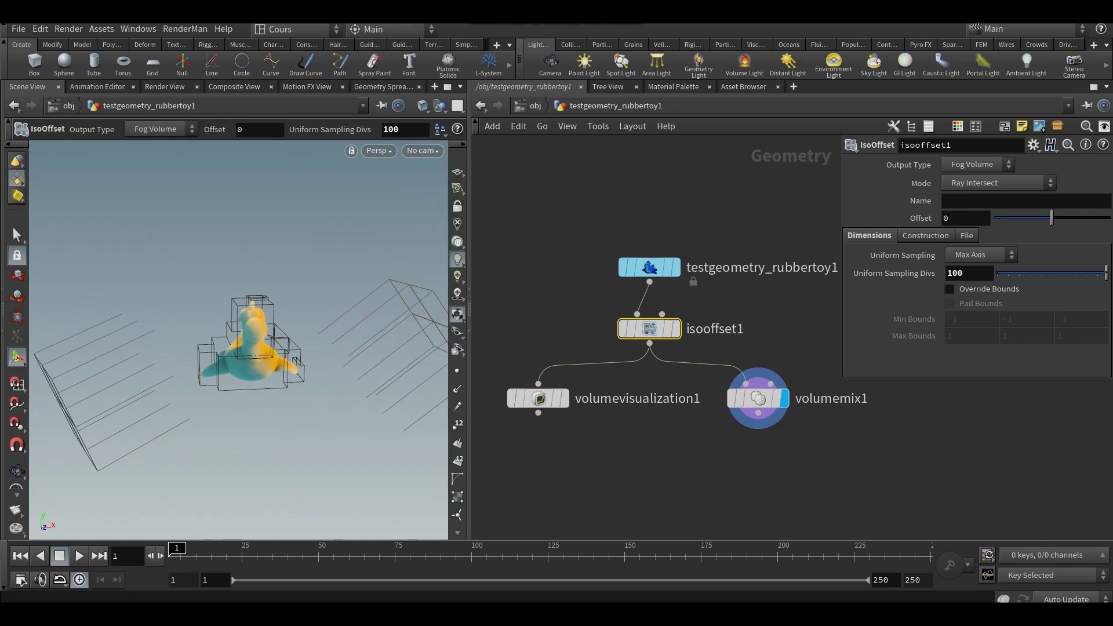
left_click(457, 207)
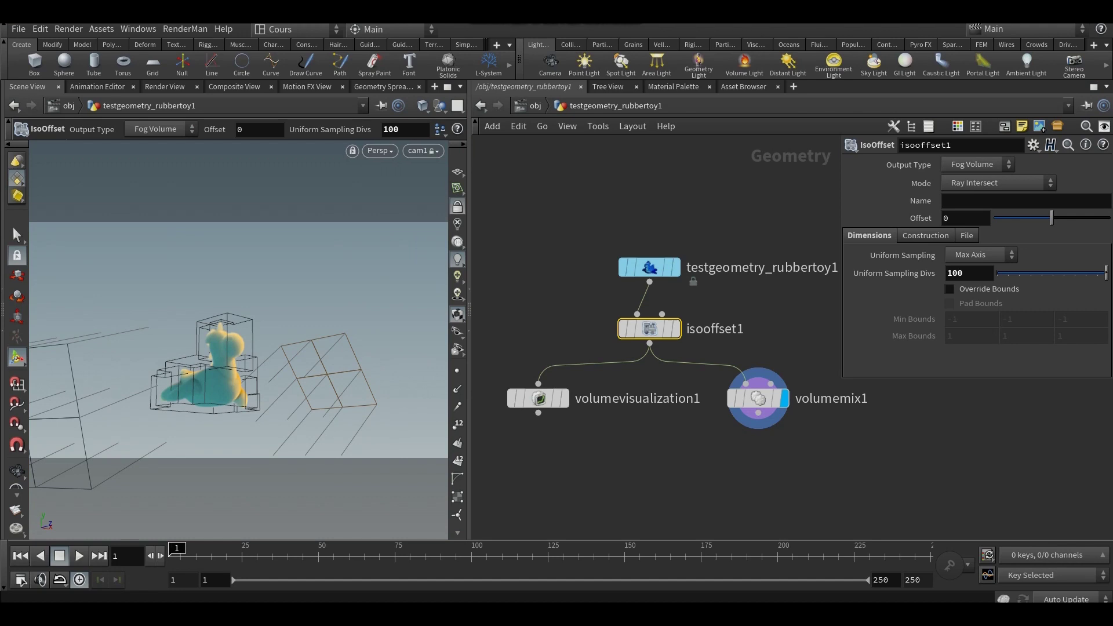
Reframe cam1 closer to the rubber toy, viewing it from the side.
left_click_drag(238, 348, 218, 374, "alt")
right_click_drag(217, 375, 287, 397, "alt")
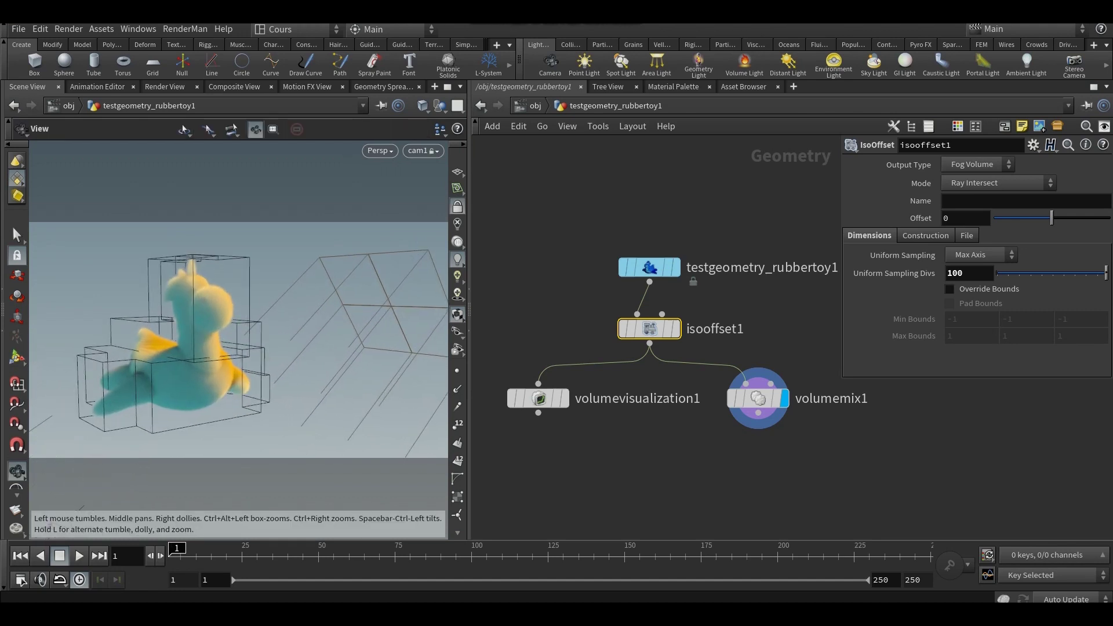
left_click_drag(287, 397, 267, 394, "alt")
key("Return")
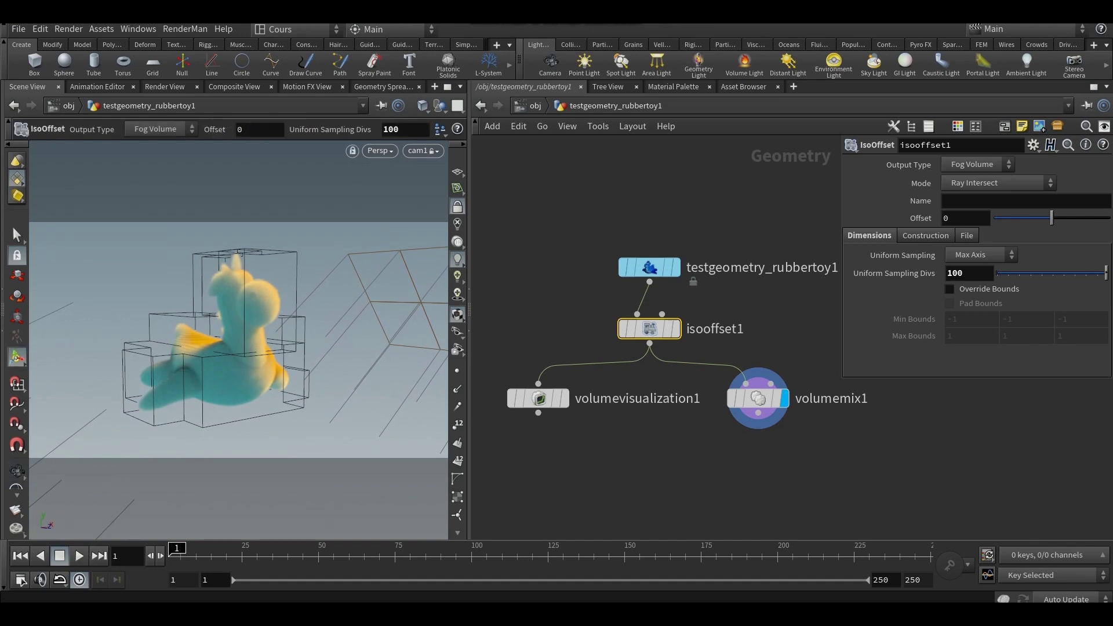